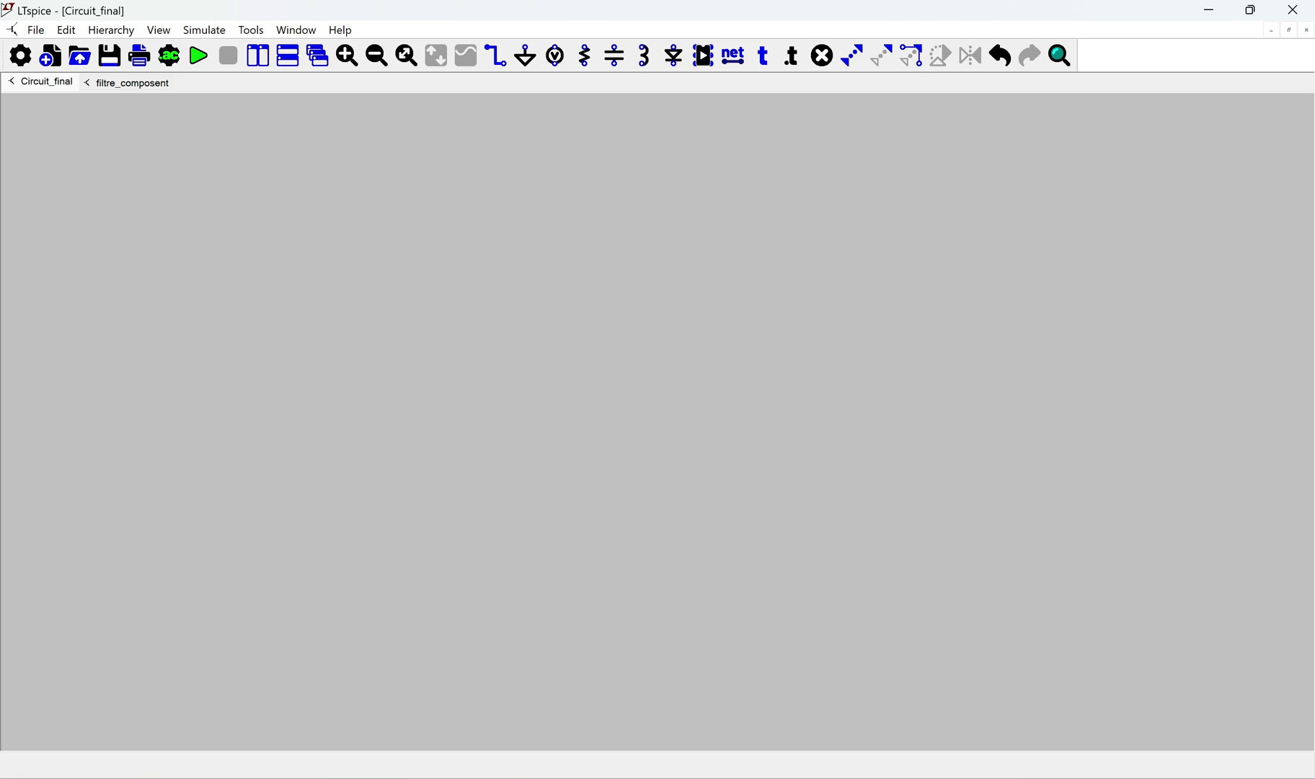
Step: In the filtre_component schematic, place two vertical capacitors side by side and a horizontal inductor above and between them
key(ctrl+Tab)
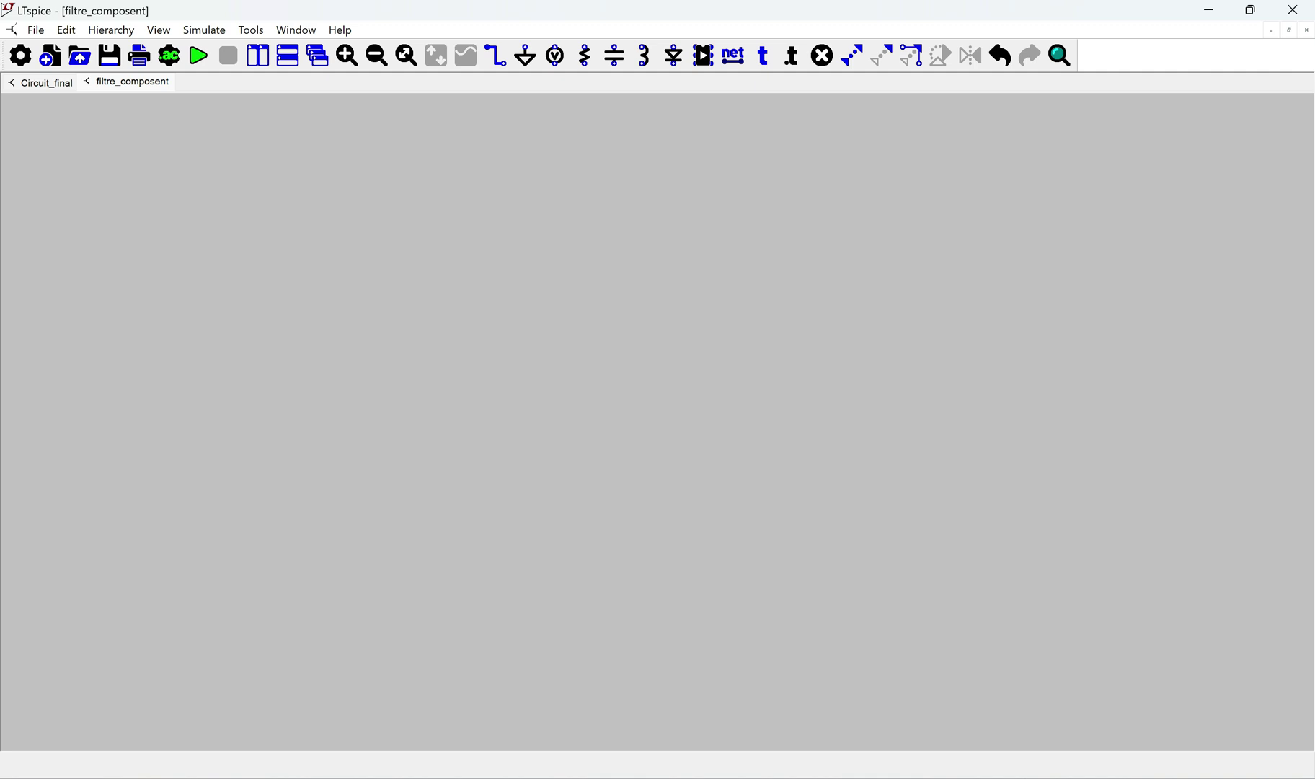
key(c)
click(343, 398)
click(723, 398)
key(l)
key(ctrl+r)
click(562, 281)
Step: Wire the inductor and both capacitors into a pi network with open leads at both ends, and ground both capacitors
key(w)
click(226, 281)
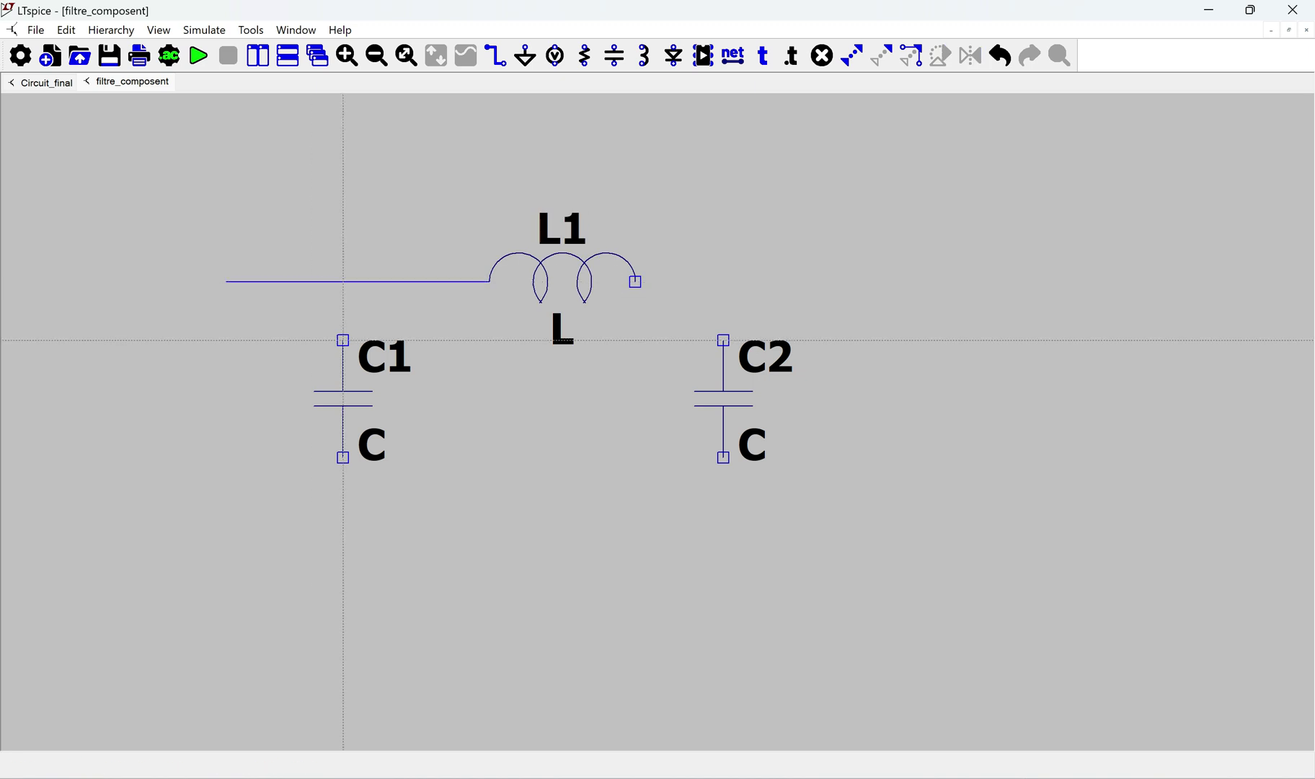
click(343, 516)
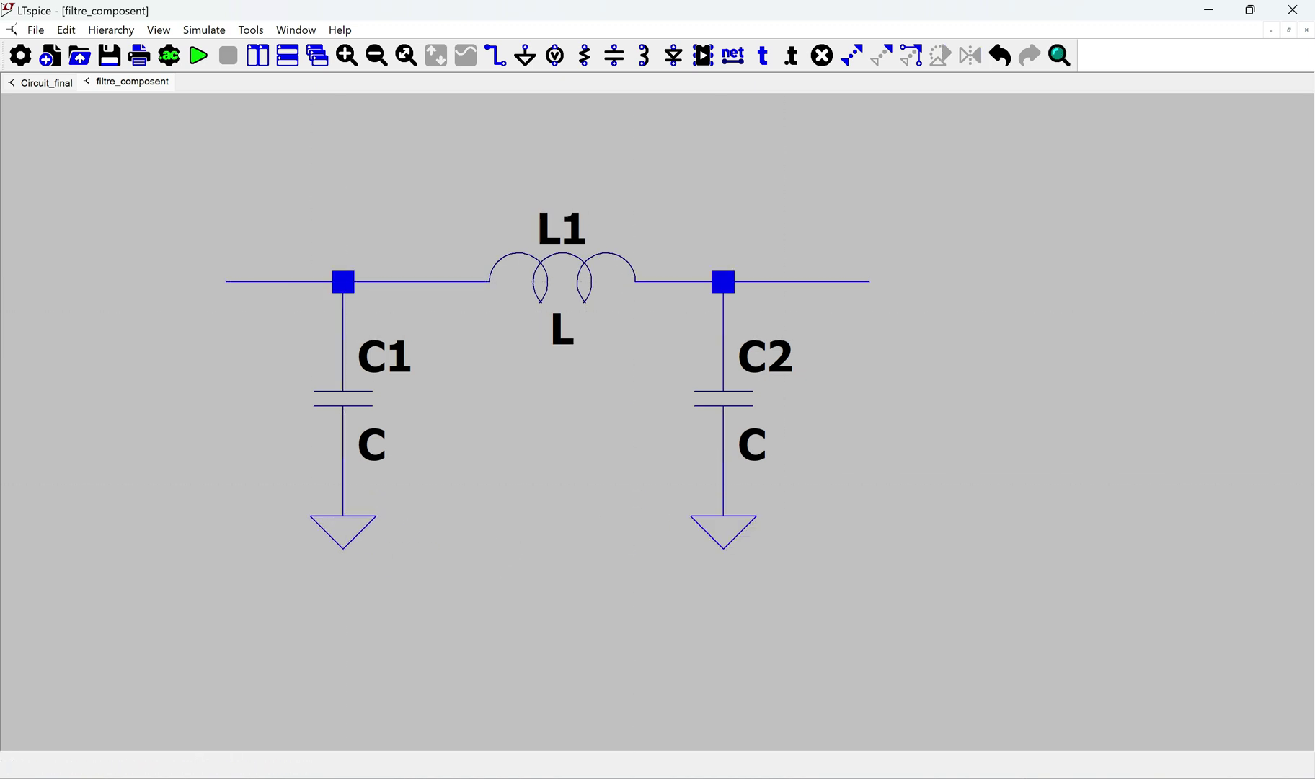
key(space)
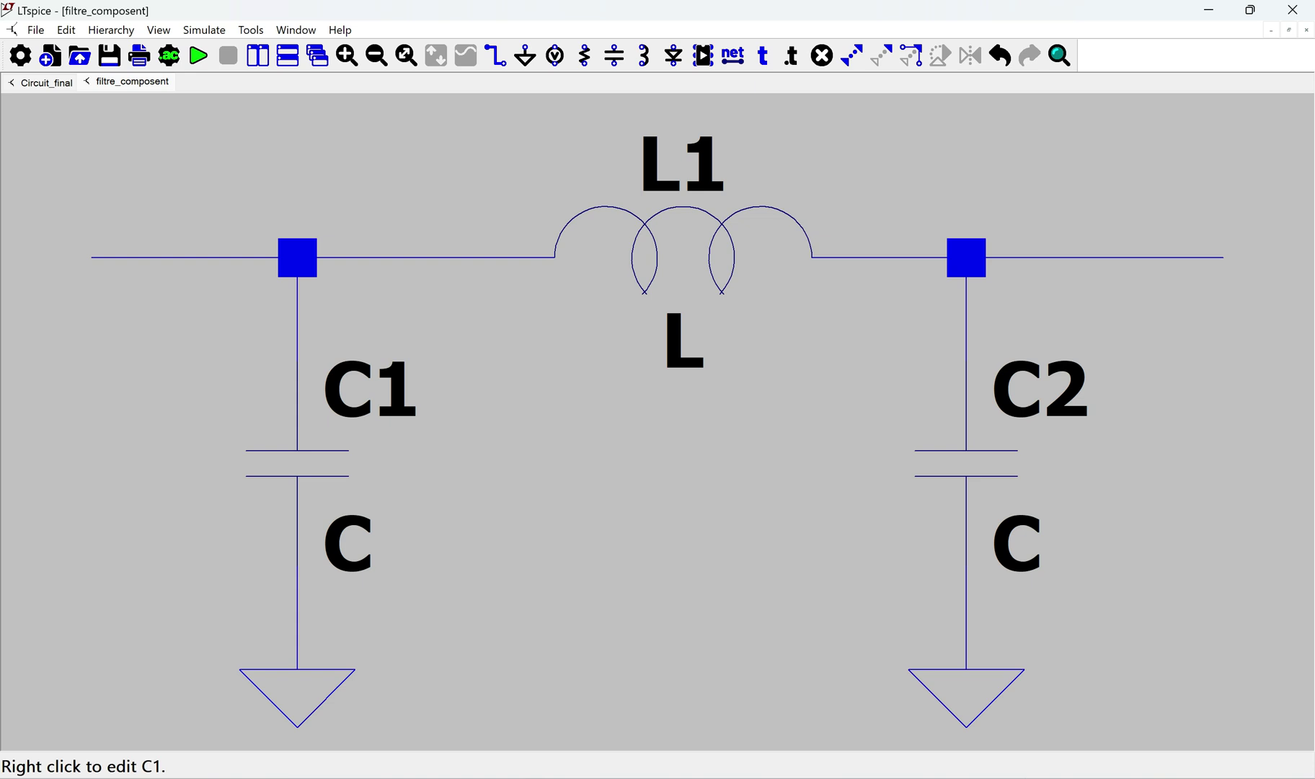
Step: Set capacitor C1's capacitance to {100p*N}
right_click(297, 463)
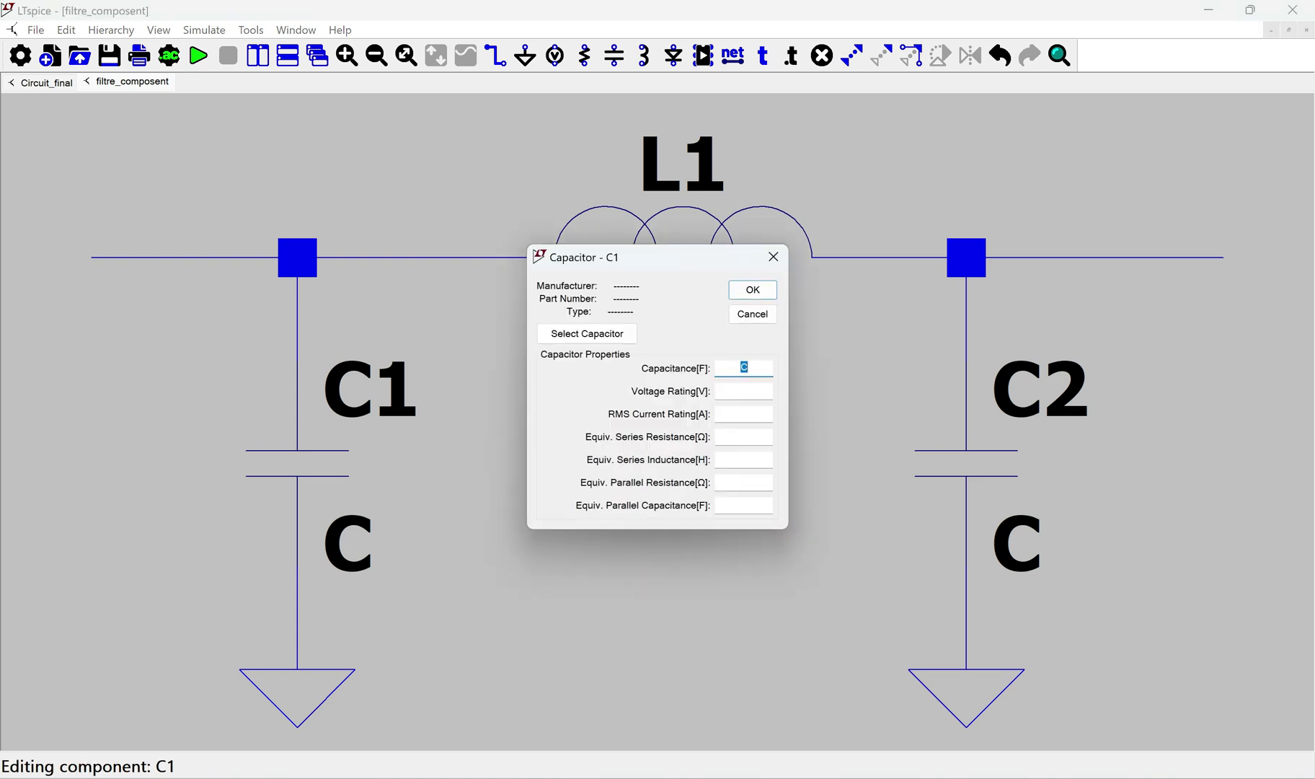
text({100p*N})
key(ctrl+a)
click(752, 289)
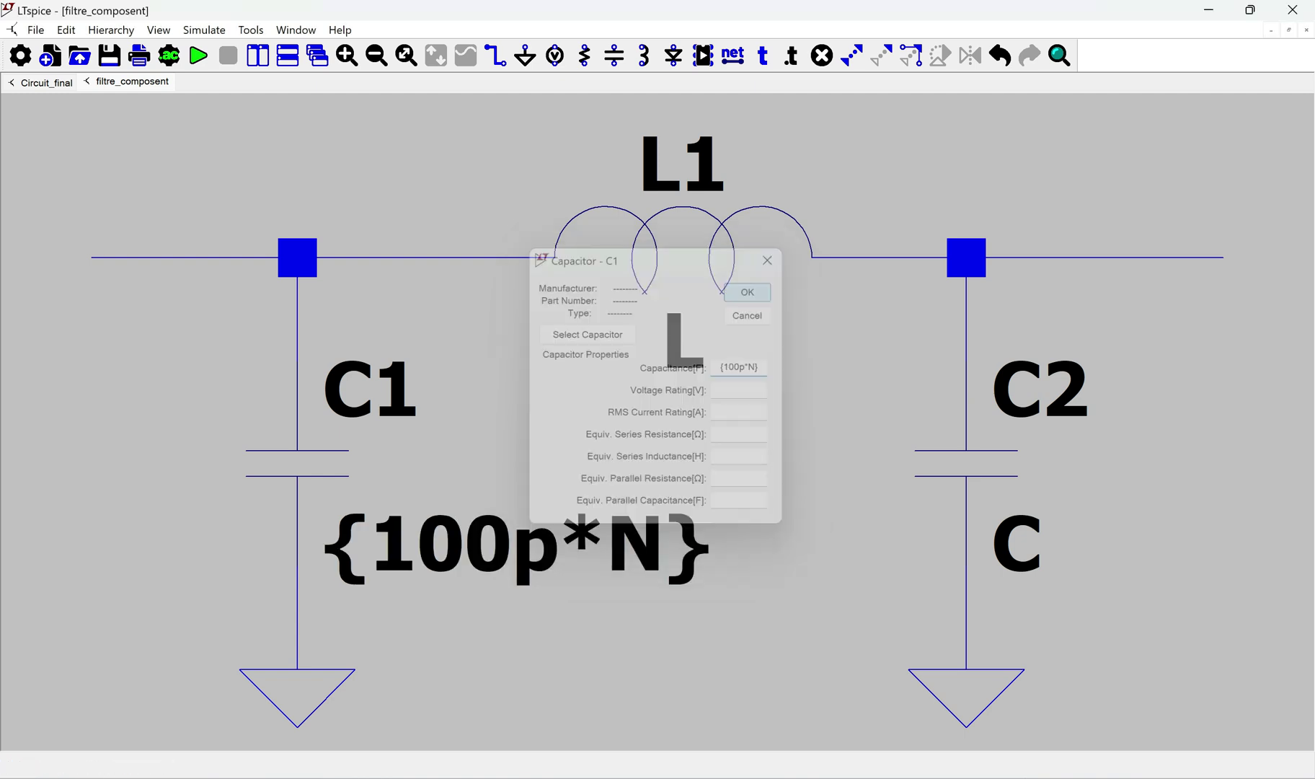
Step: Set capacitor C2's capacitance to {100p/N} and copy that expression
right_click(966, 463)
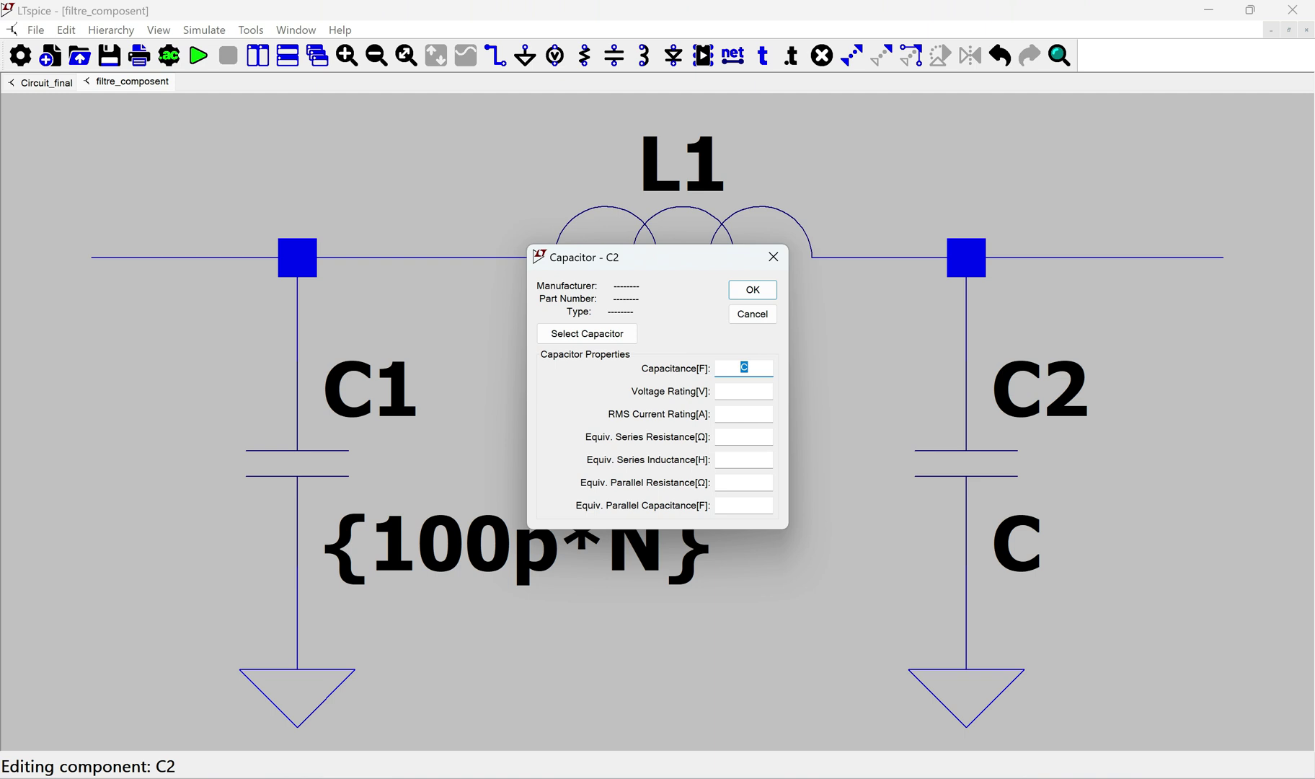
click(748, 367)
key(BackSpace)
text({100p/N})
double_click(739, 367)
key(ctrl+c)
key(Return)
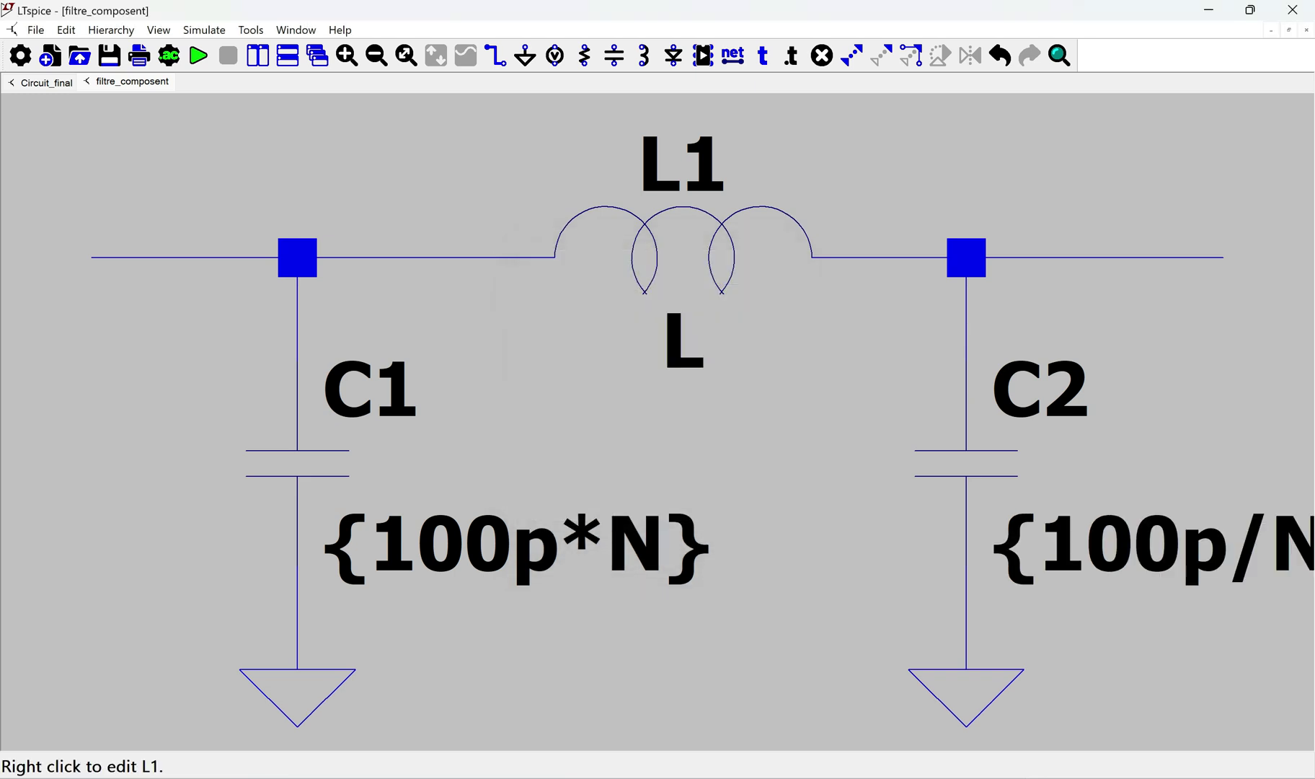
Step: Set inductor L1's inductance to {100µ*N}, reusing the copied expression
key(space)
right_click(609, 253)
key(ctrl+v)
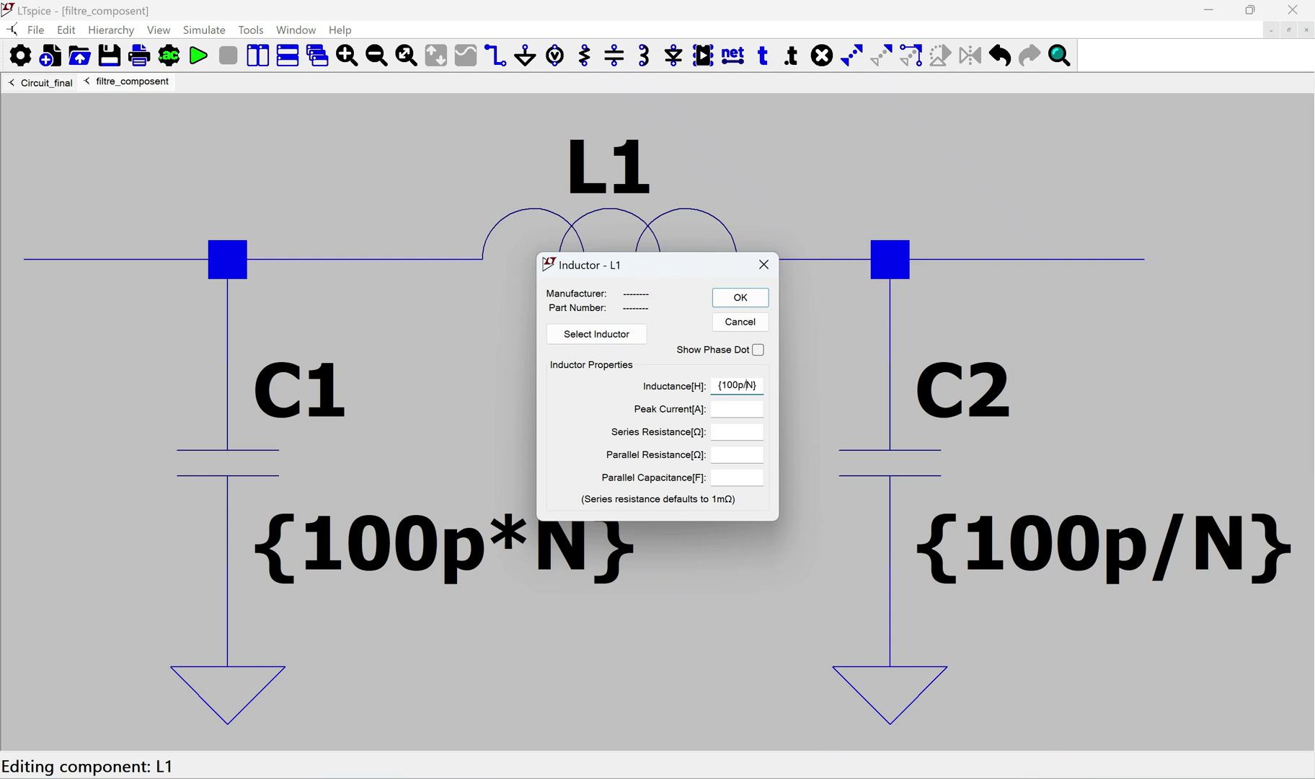
key(Left)
key(BackSpace)
key(BackSpace)
text(µ*)
click(747, 297)
Step: Place a net label In with port type Input at the open wire end on C1's side of the filter
scroll(580, 350, up, 3)
scroll(580, 350, down, 6)
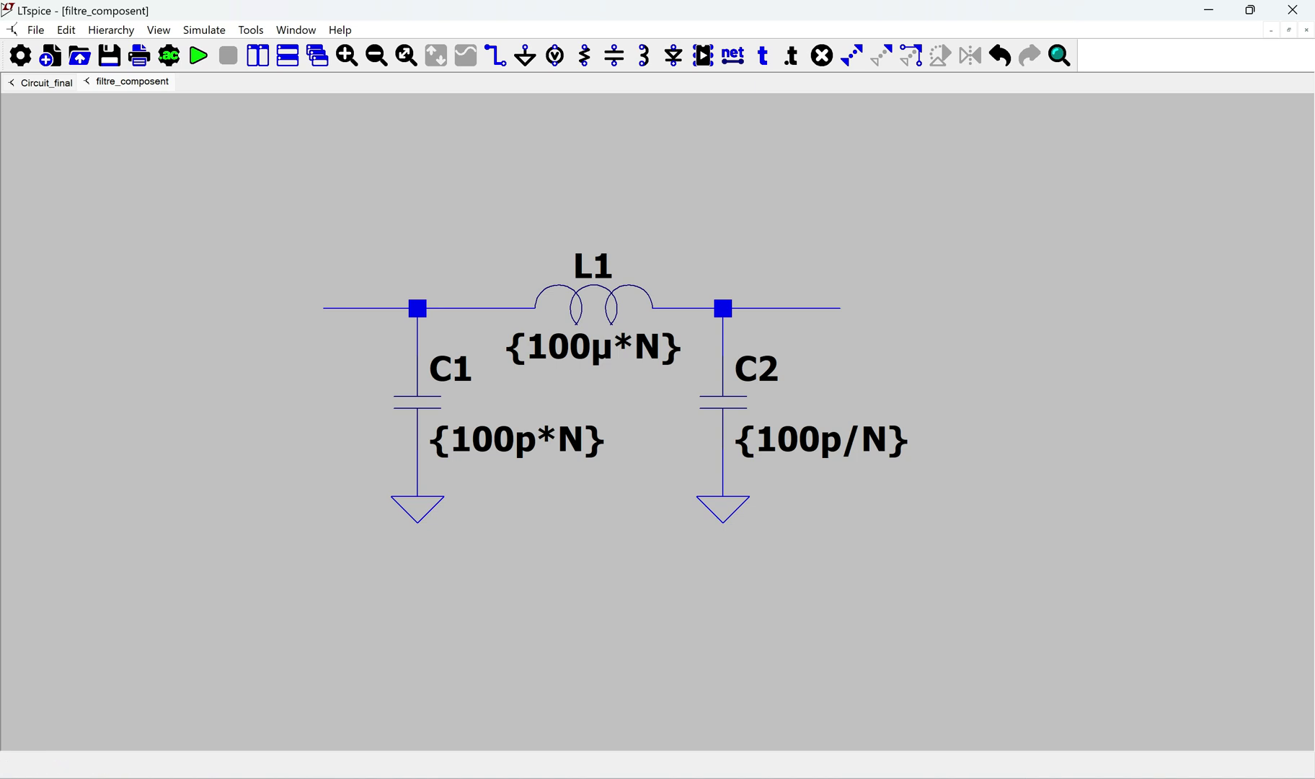
drag(580, 382, 642, 385)
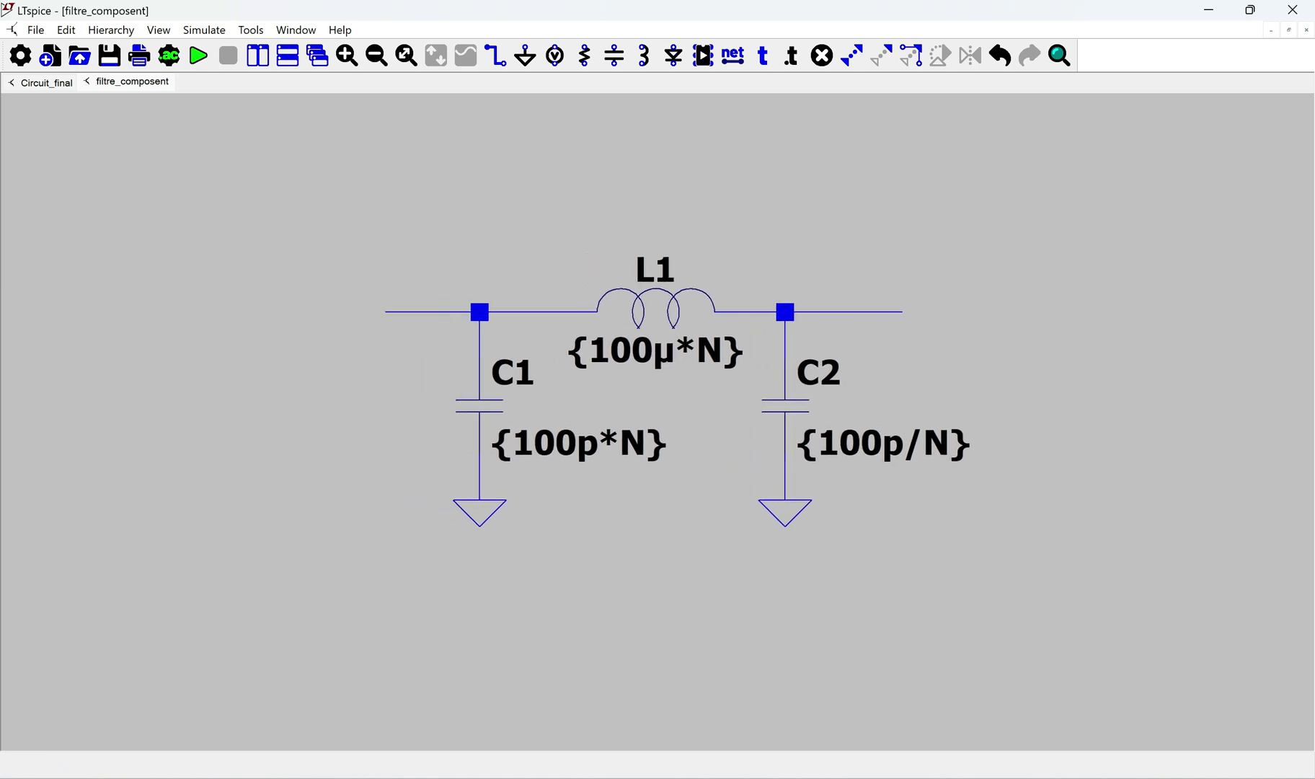
key(F4)
text(In)
click(698, 423)
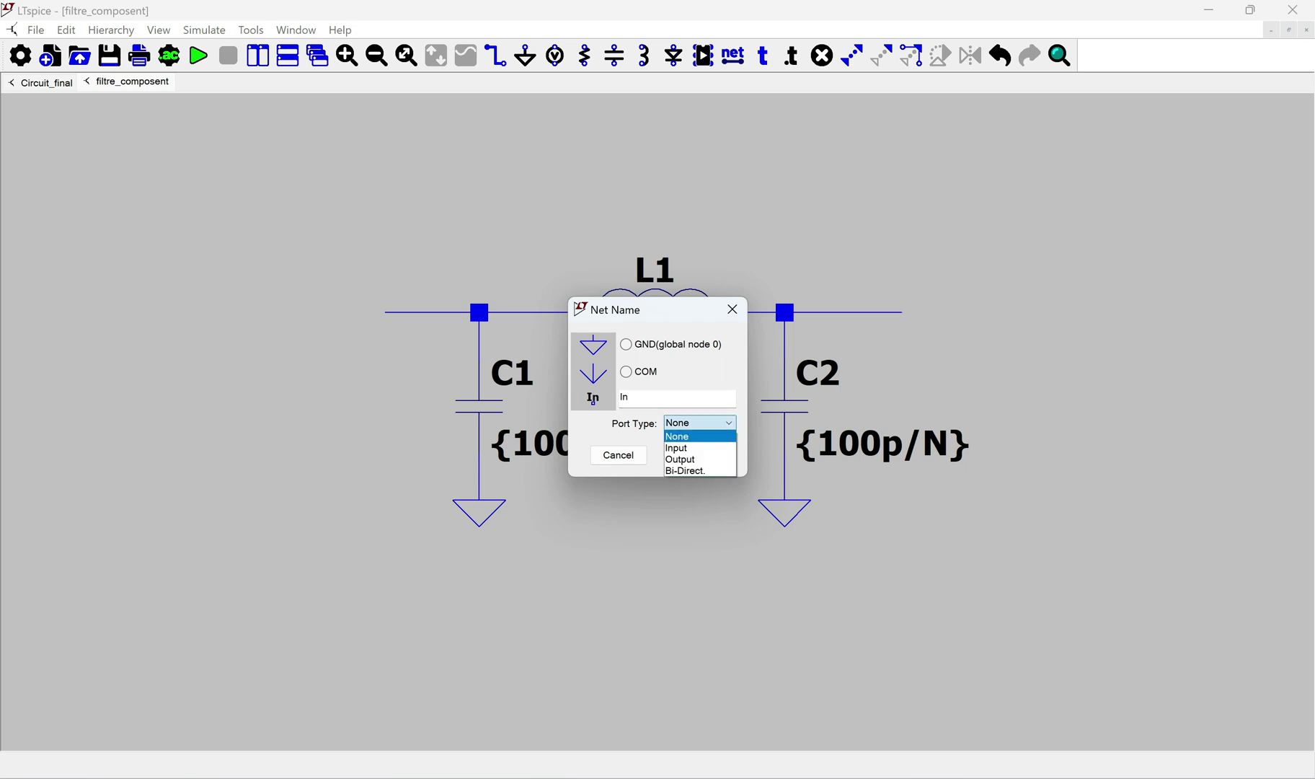
click(678, 447)
click(700, 454)
click(385, 312)
Step: Place a net label Out with port type Output at the open wire end on C2's side of the filter
key(F4)
click(677, 457)
text(Out)
key(Return)
click(901, 312)
key(Escape)
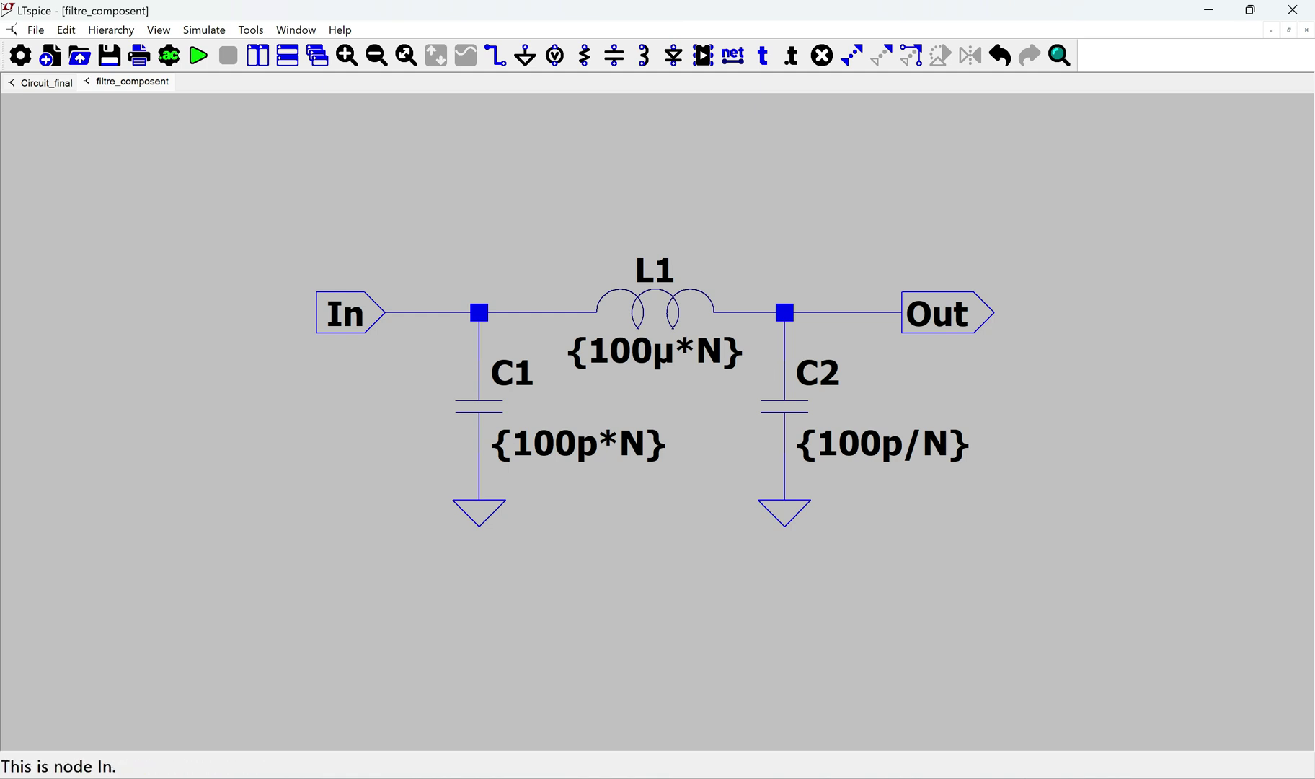
Step: Automatically generate a symbol for the filtre_component schematic and save it
click(110, 29)
key(Down)
key(Down)
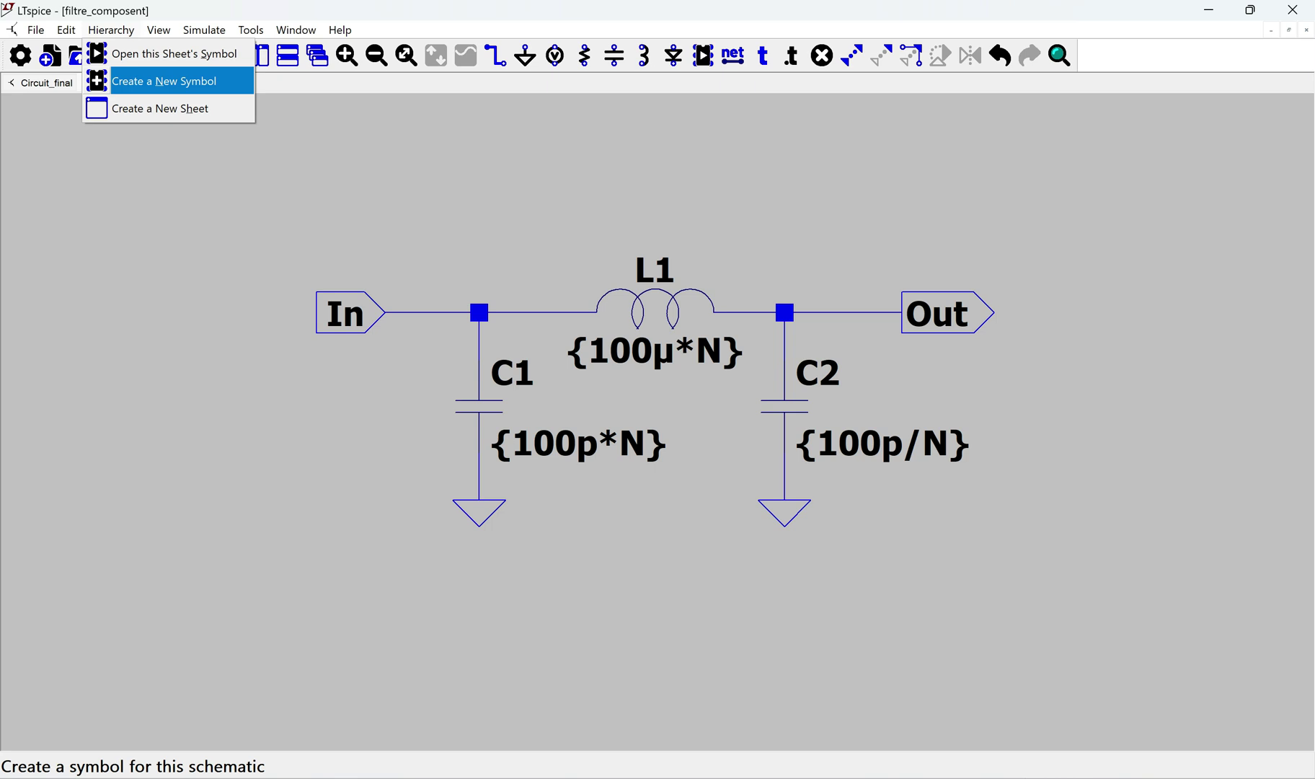
key(Return)
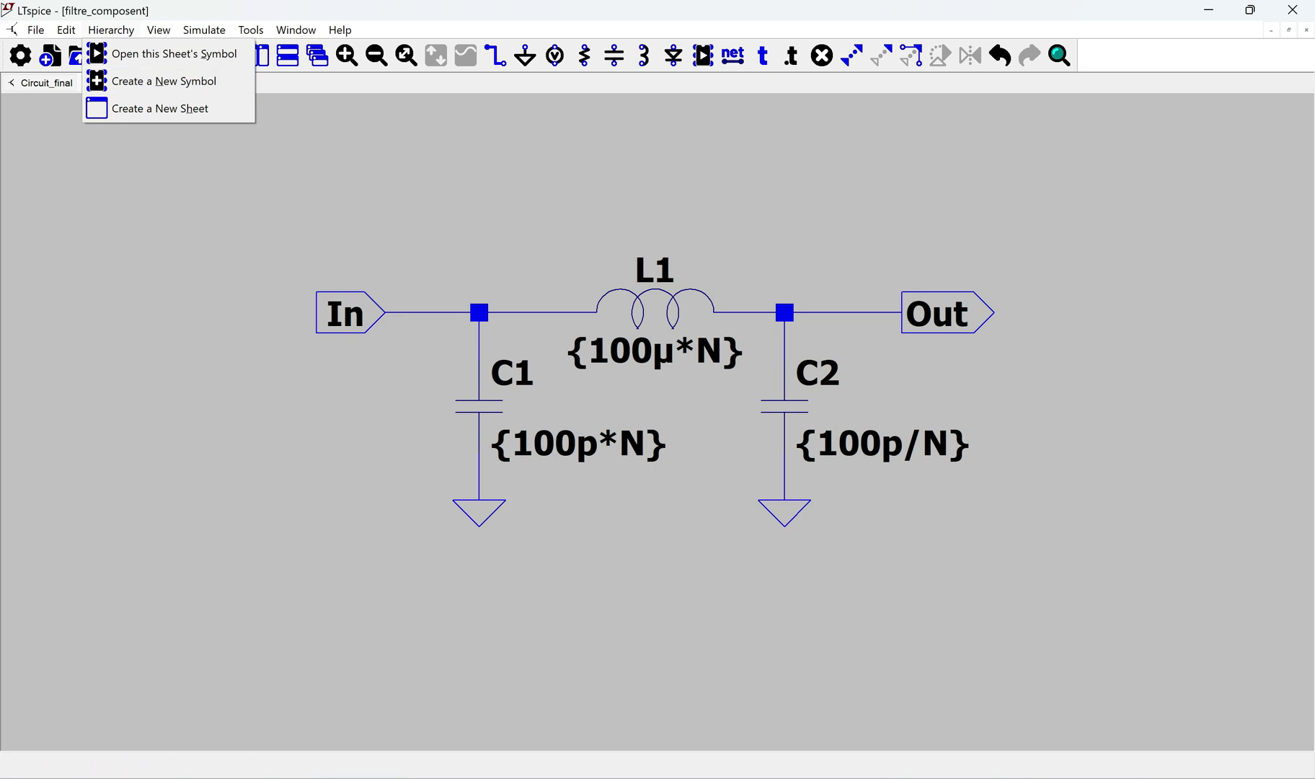
key(Down)
key(Down)
key(Up)
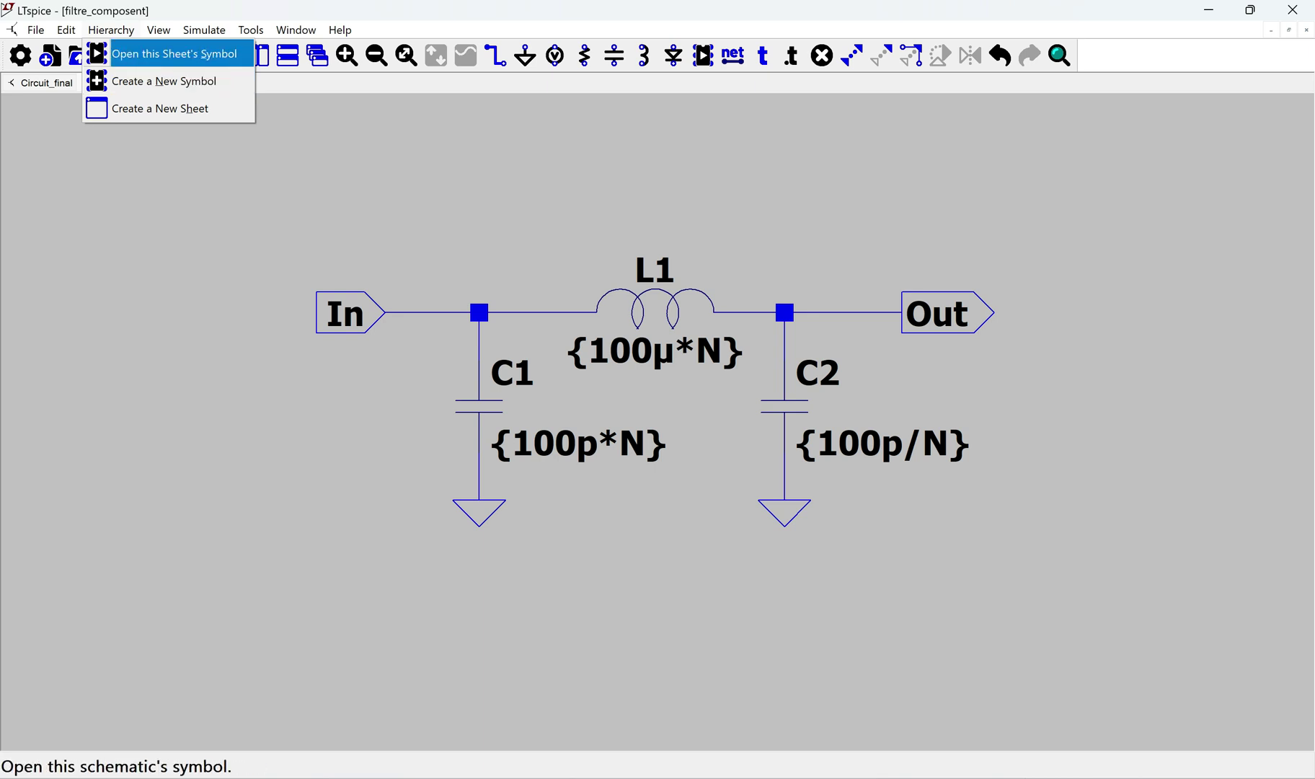
key(Return)
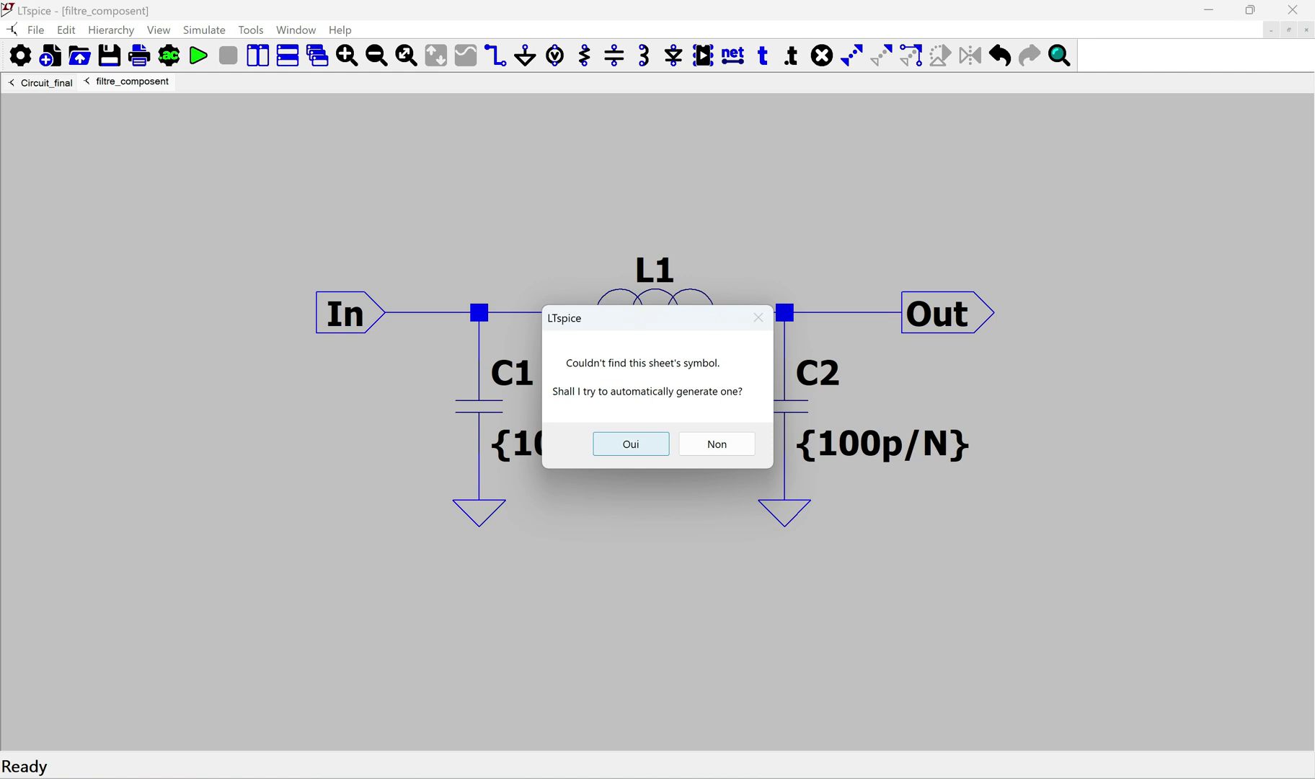
key(Return)
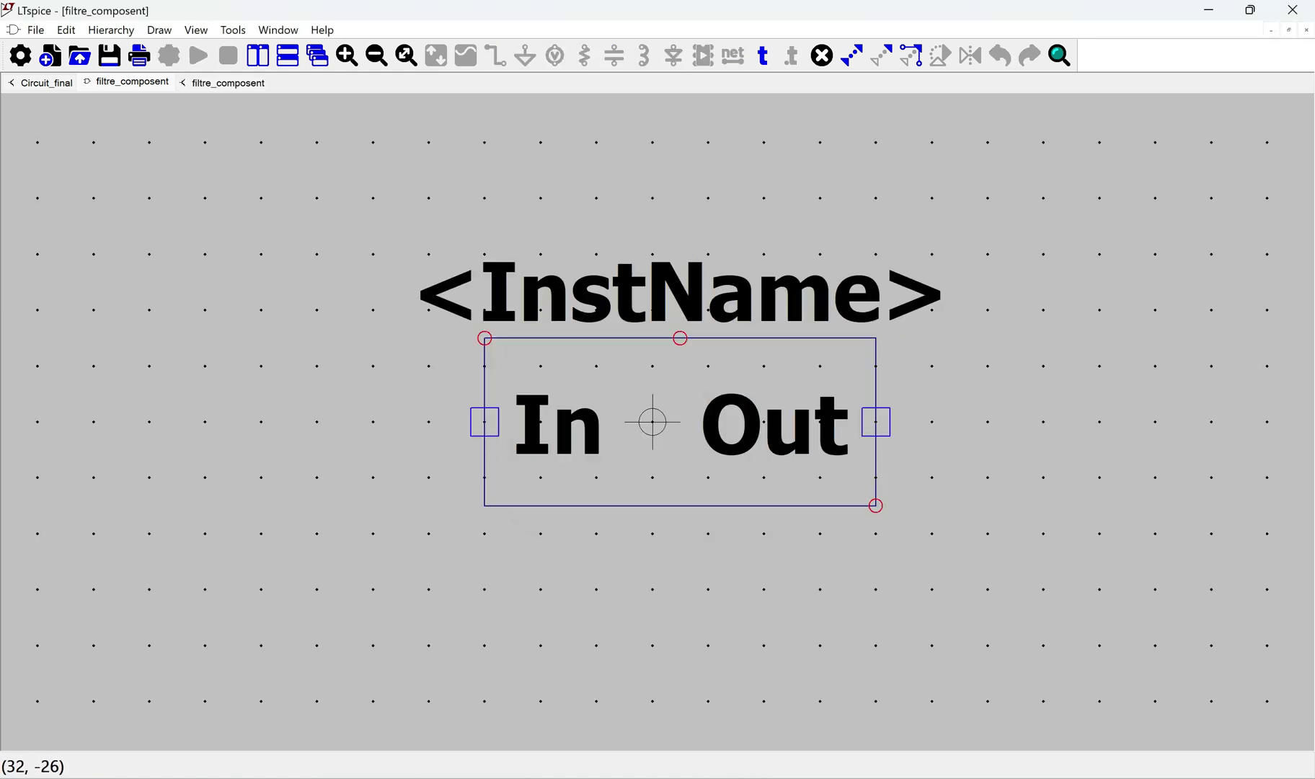
key(ctrl+s)
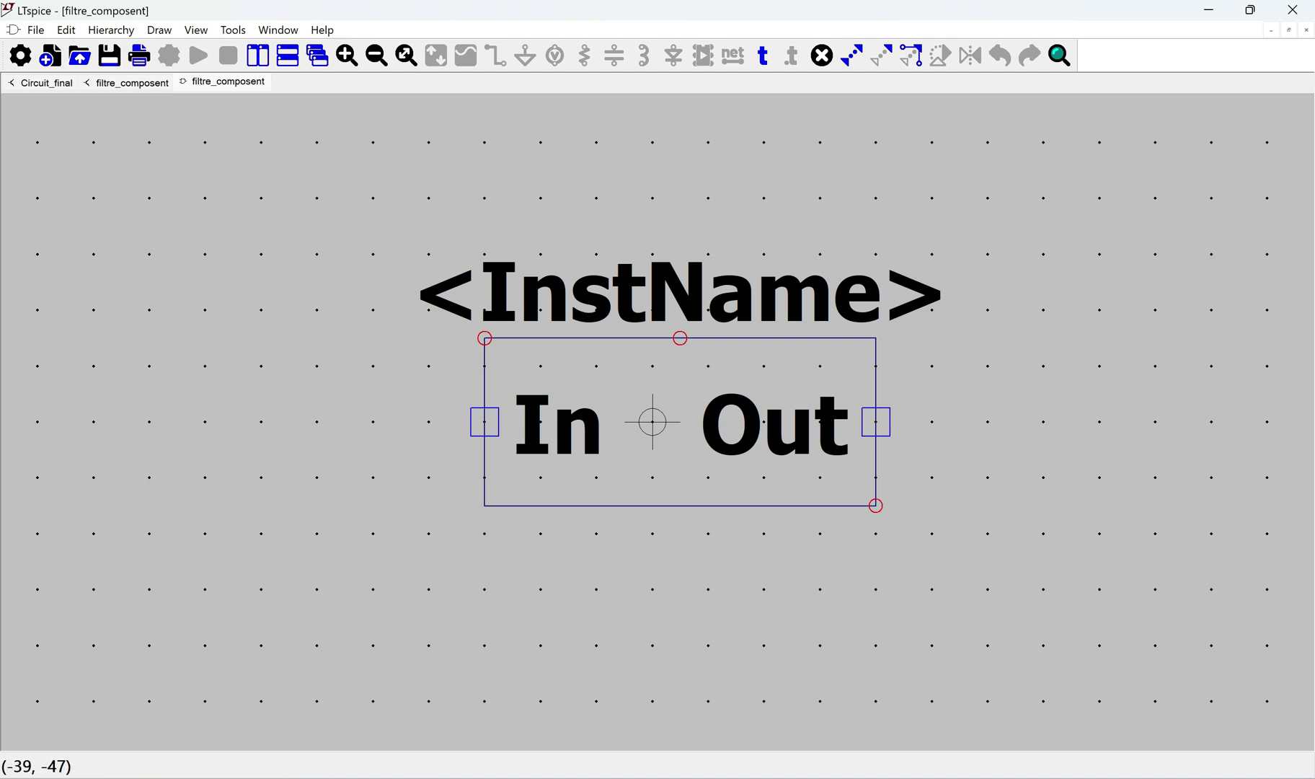
Step: In the Circuit_final schematic, place a voltage source and two resistors, one above the other, well to the source's right
key(ctrl+Tab)
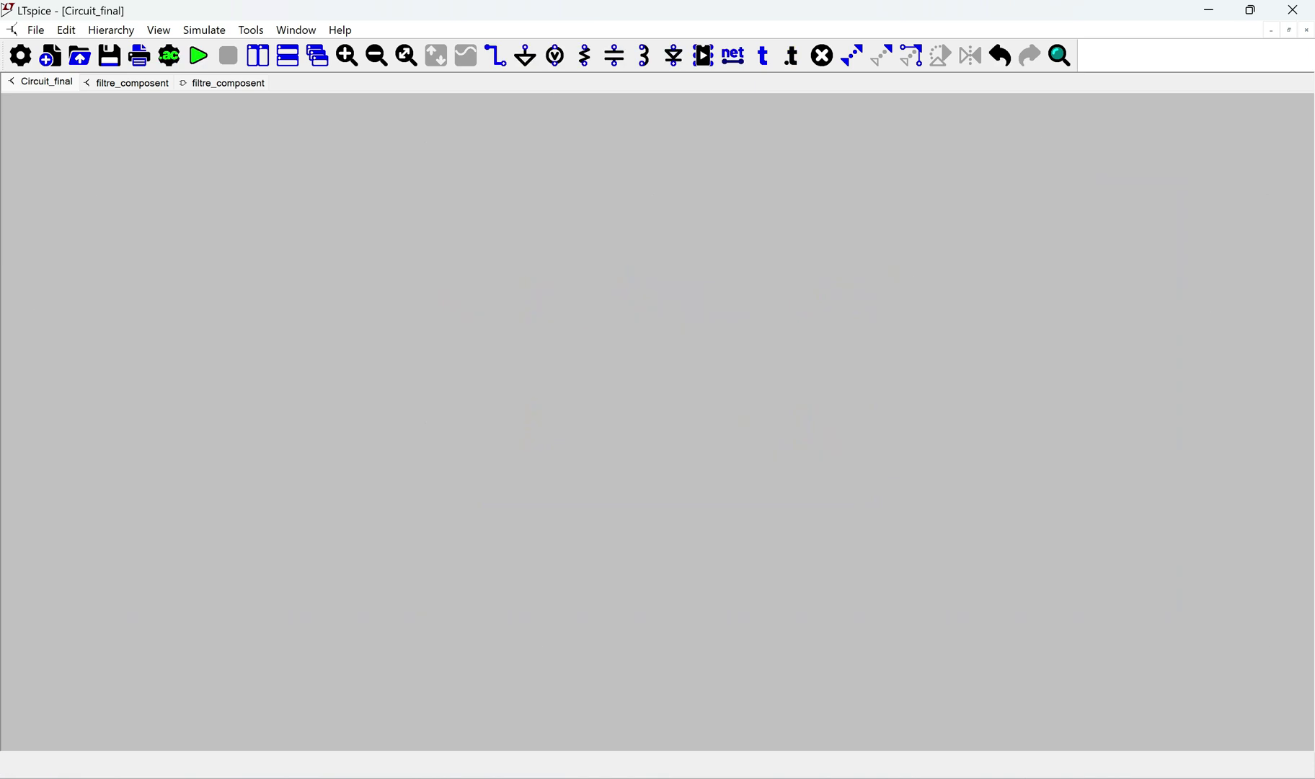
key(v)
click(262, 545)
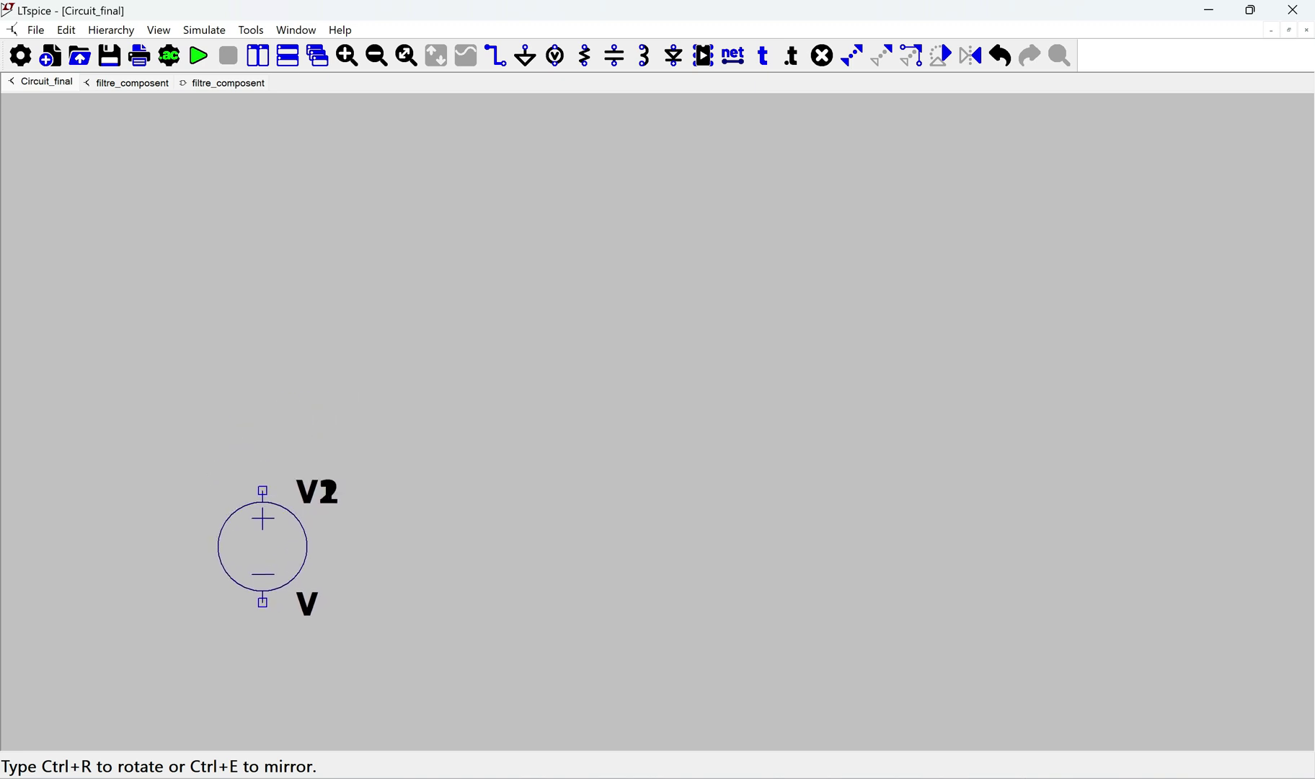
key(r)
click(846, 434)
click(846, 165)
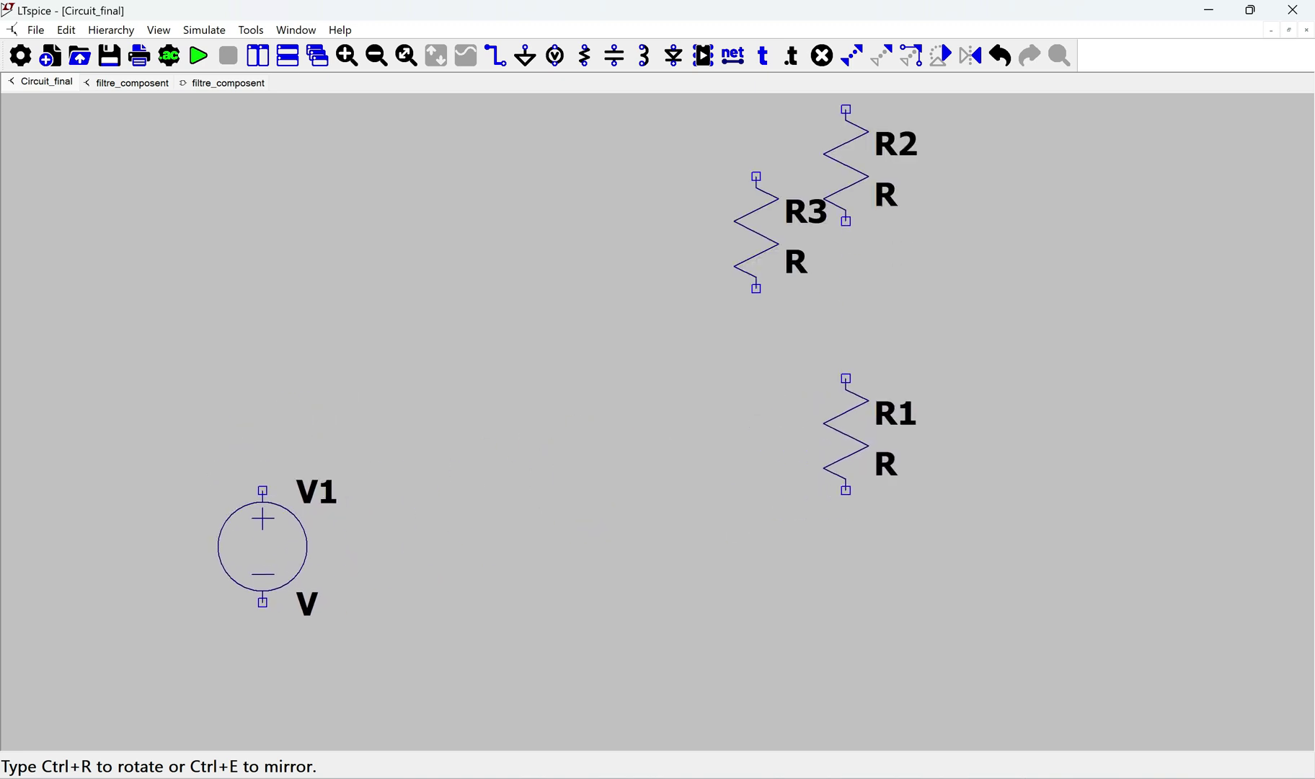
Step: Wire V1's positive terminal up to a short open branch, and draw an open lead from R1's upper terminal toward it
key(w)
click(262, 490)
click(375, 378)
click(846, 378)
click(689, 377)
Step: Place grounds below R1 and V1 and wire V1's negative terminal to its ground
key(g)
click(845, 535)
click(263, 647)
key(w)
click(262, 646)
click(263, 602)
Step: Extend the source wire up to a second open branch level with R2's upper terminal, and ground R2
click(262, 378)
click(263, 109)
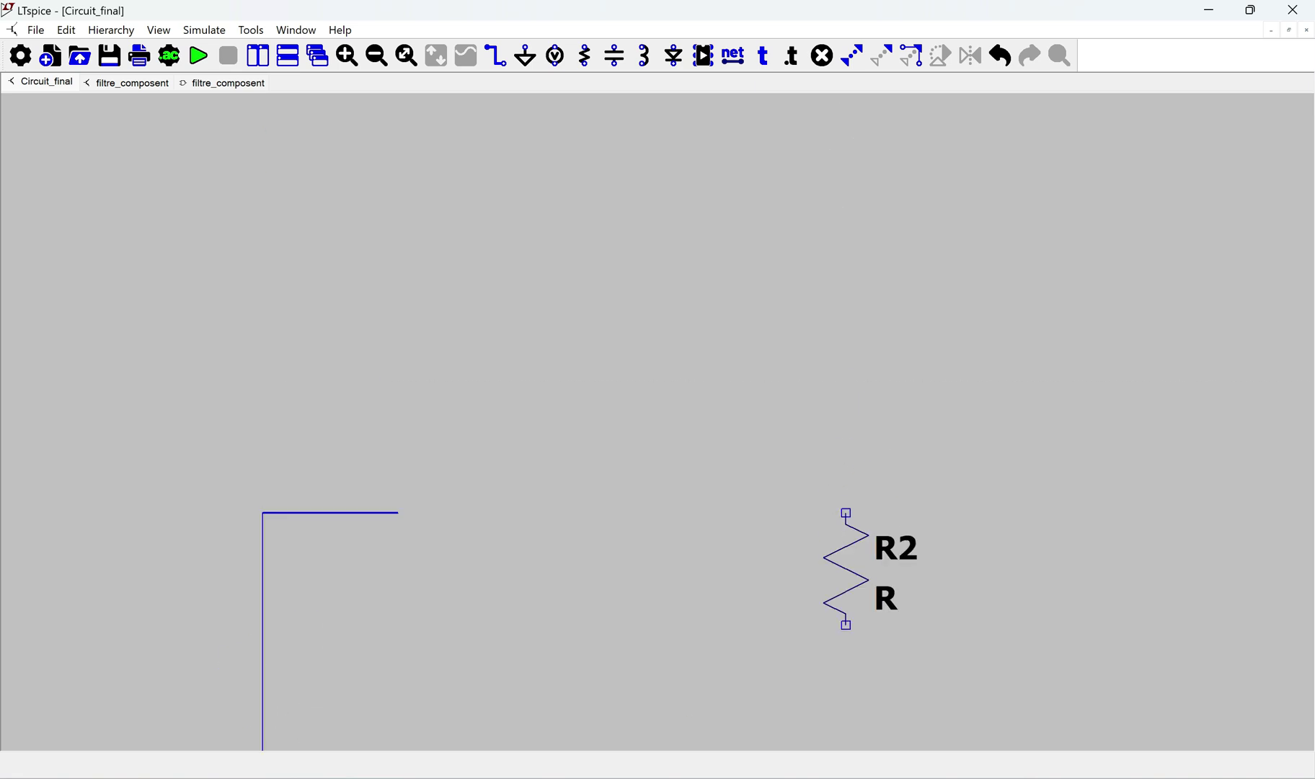
click(968, 285)
key(g)
click(967, 286)
key(Escape)
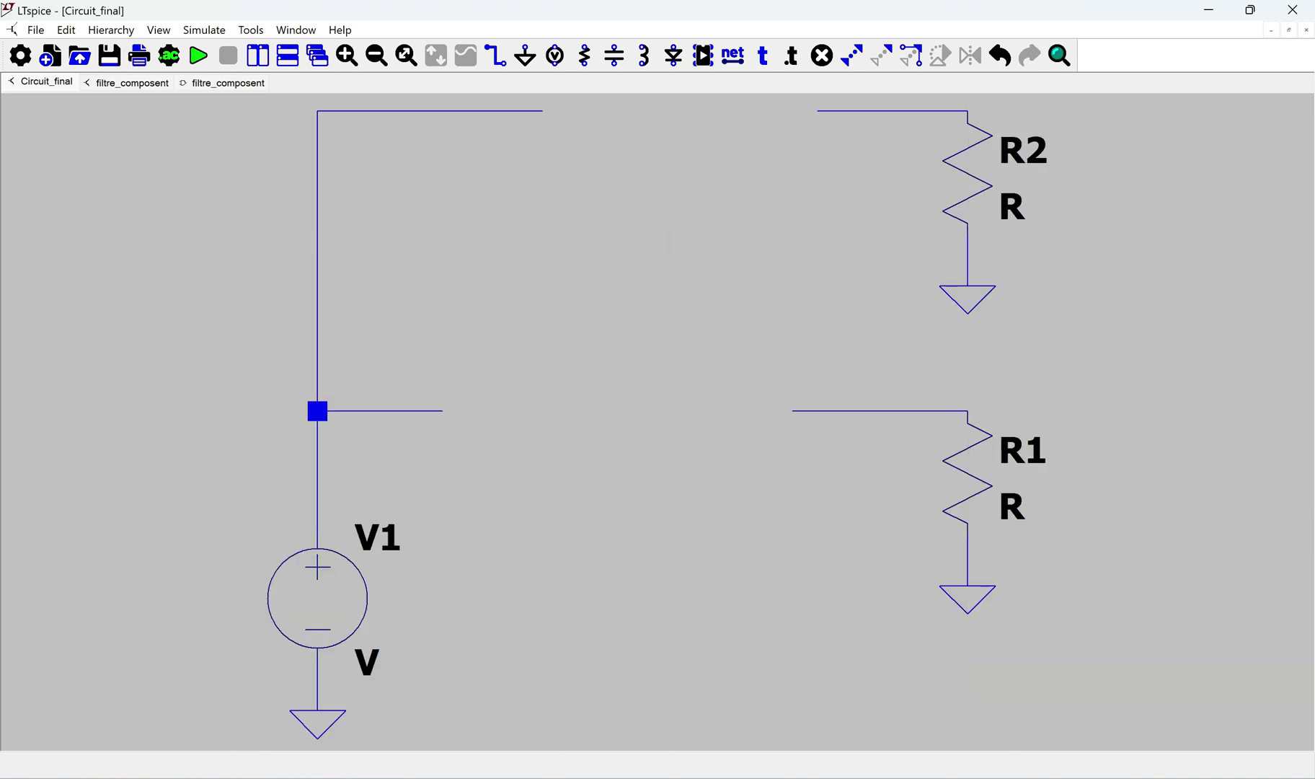
Step: Set both load resistors R2 and R1 to 10k
right_click(967, 173)
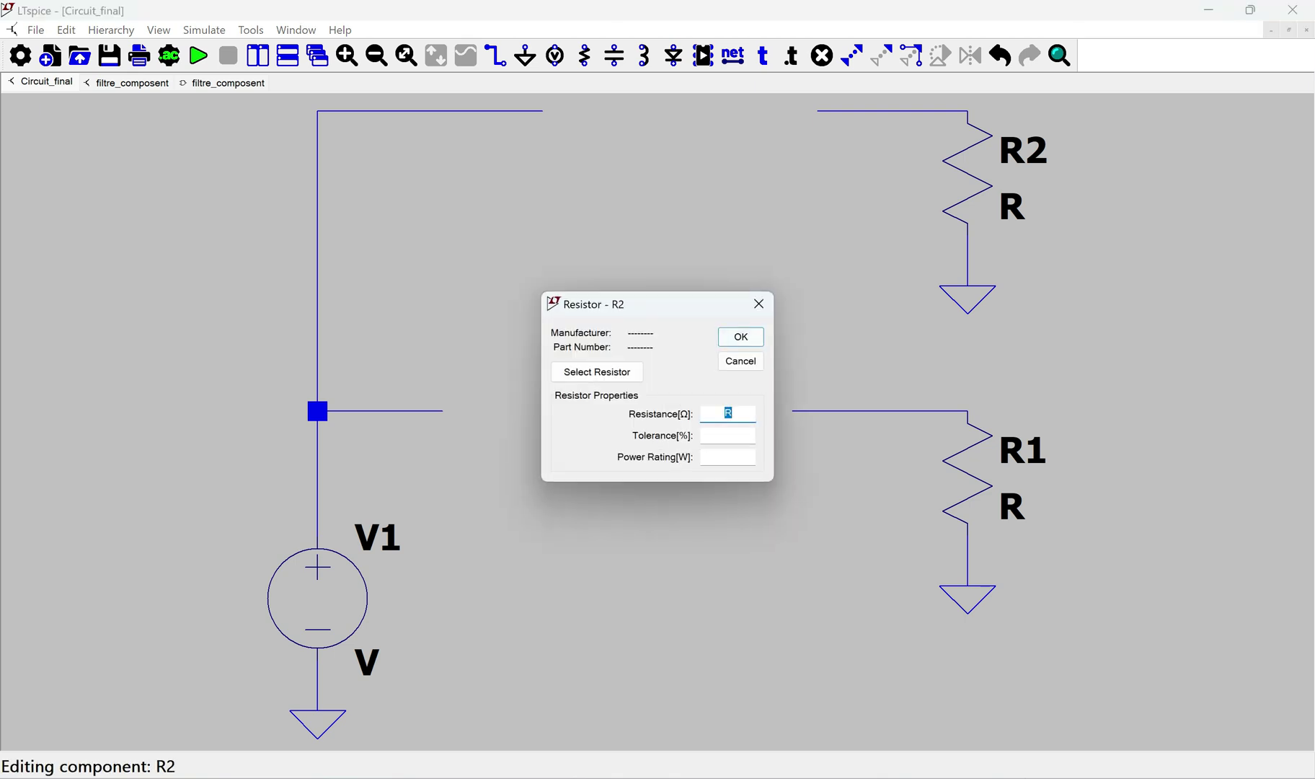
text(10k)
key(Return)
right_click(967, 472)
text(10k)
key(Return)
Step: Give voltage source V1 a small-signal AC amplitude of 1 and a phase of 0
right_click(317, 598)
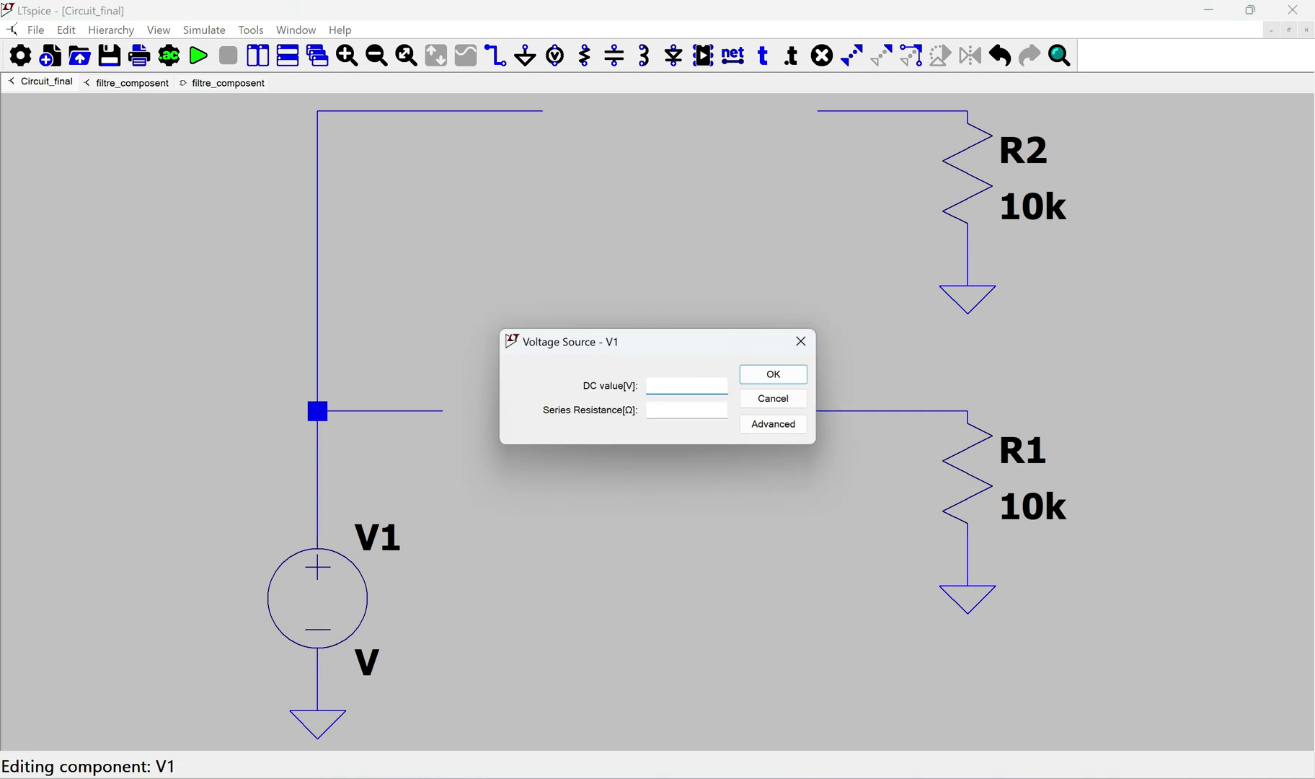
click(773, 423)
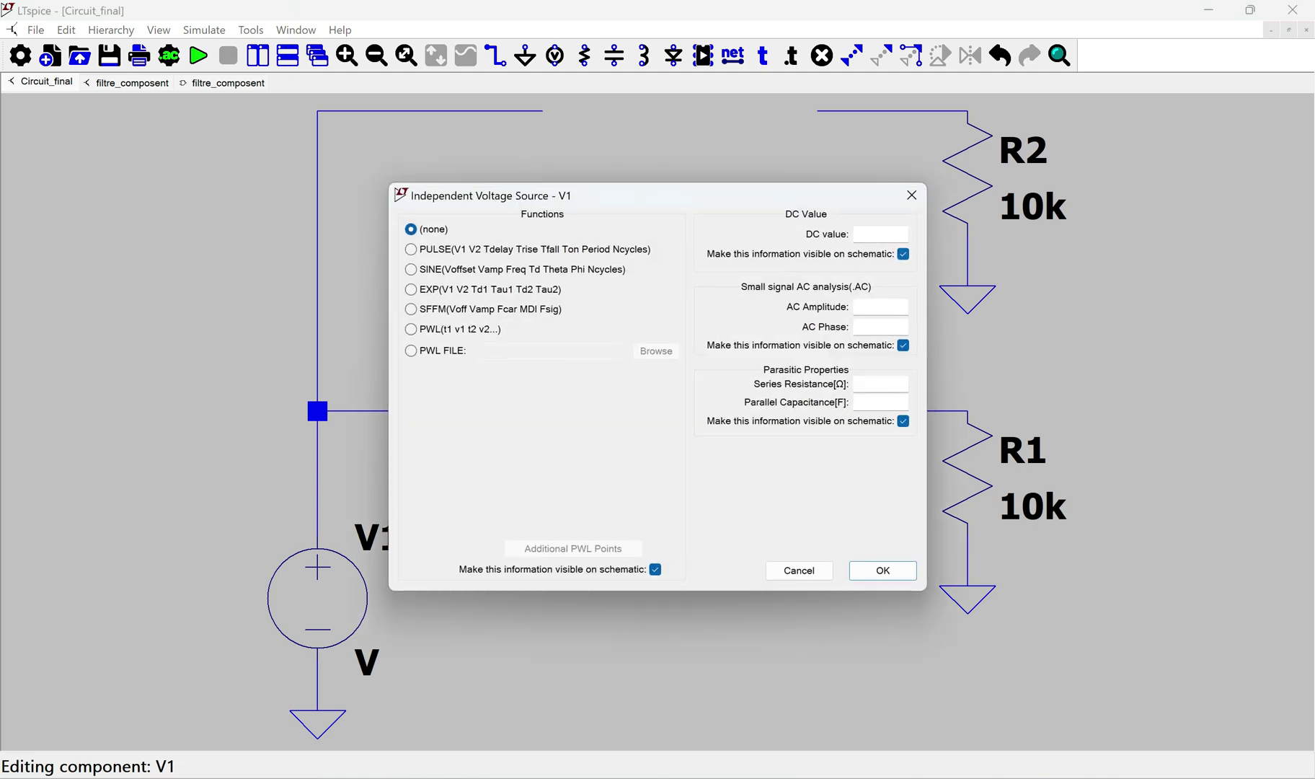
text(1)
key(Tab)
text(0)
key(Return)
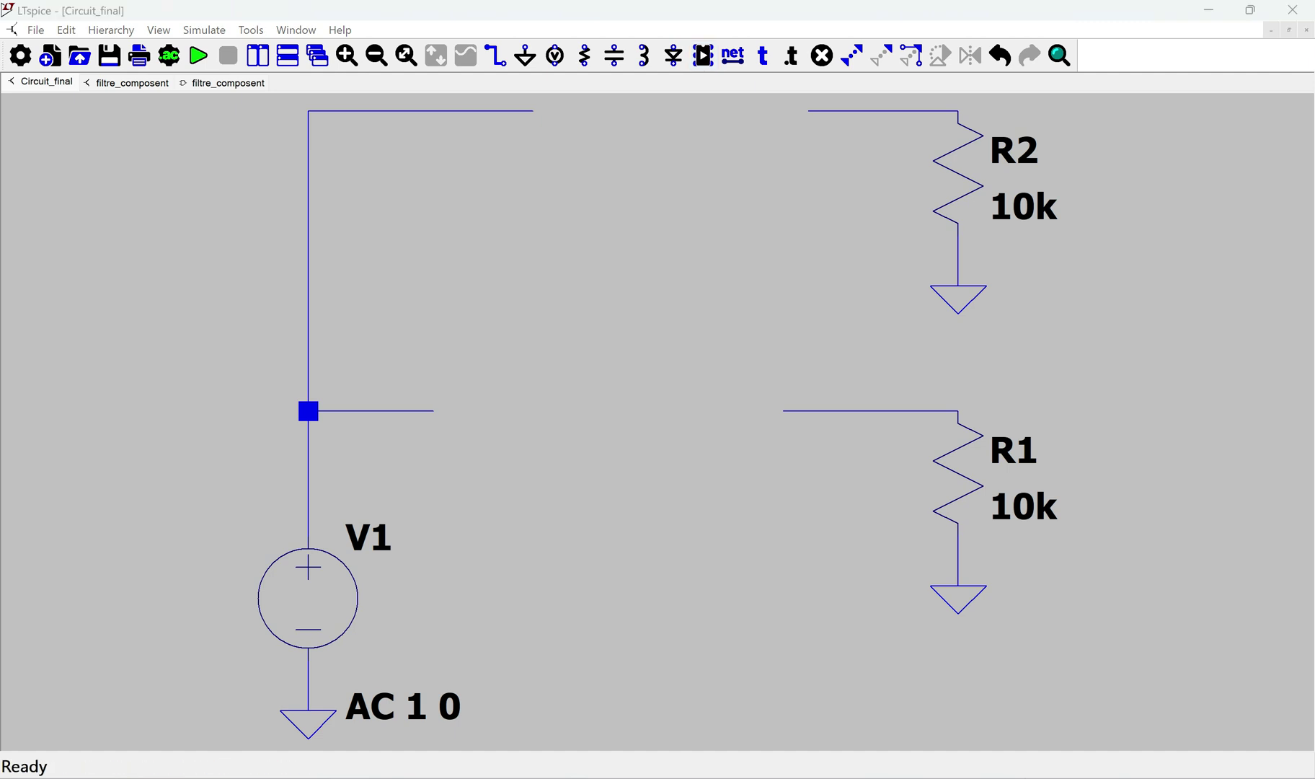
Step: Place two filtre_component blocks from the project's own simulation folder, one in the upper branch gap and one in the lower
key(F2)
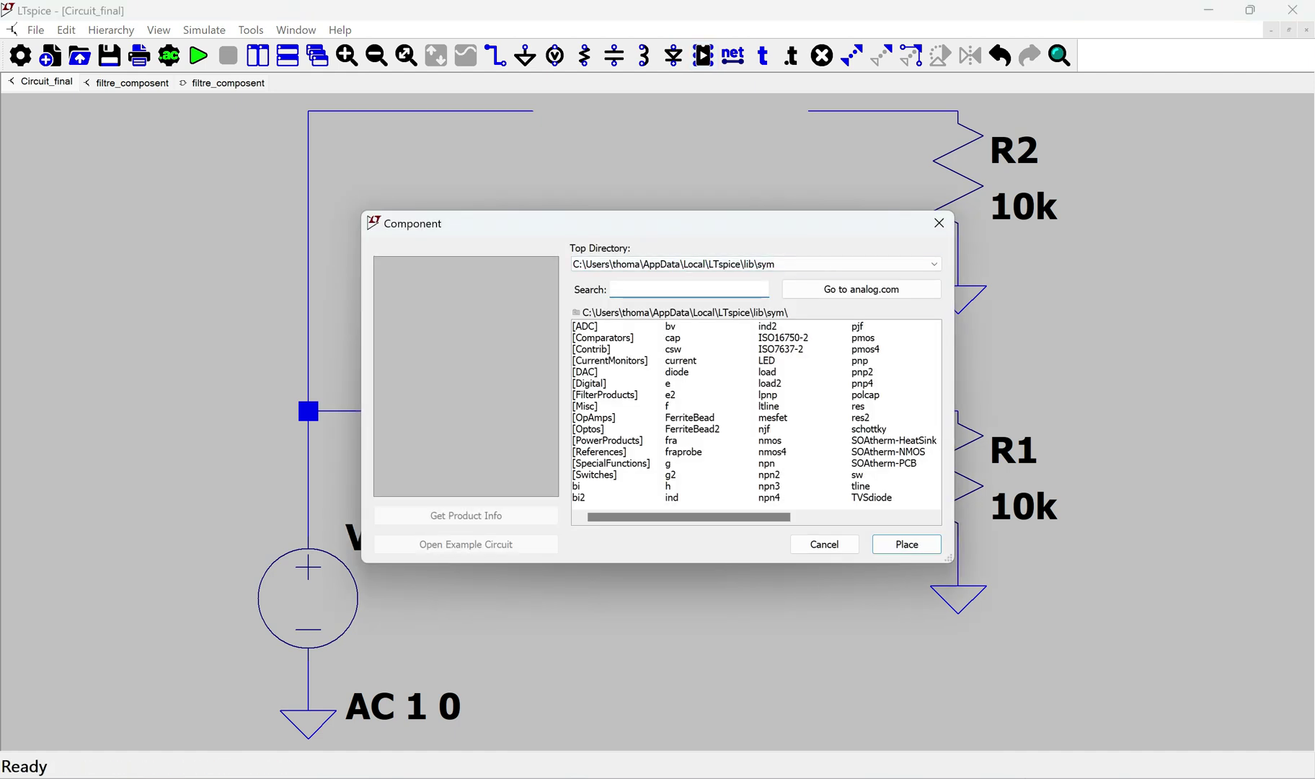
drag(689, 516, 824, 517)
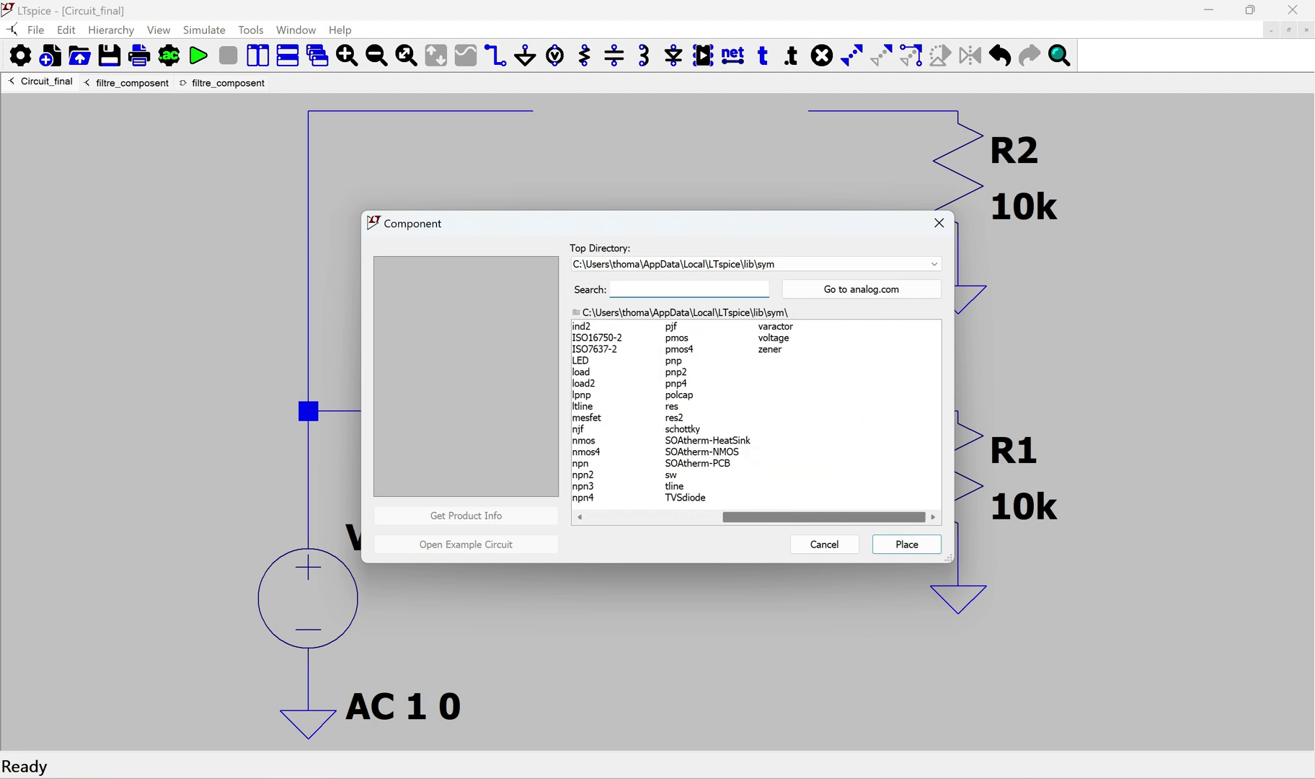
scroll(755, 414, left, 2)
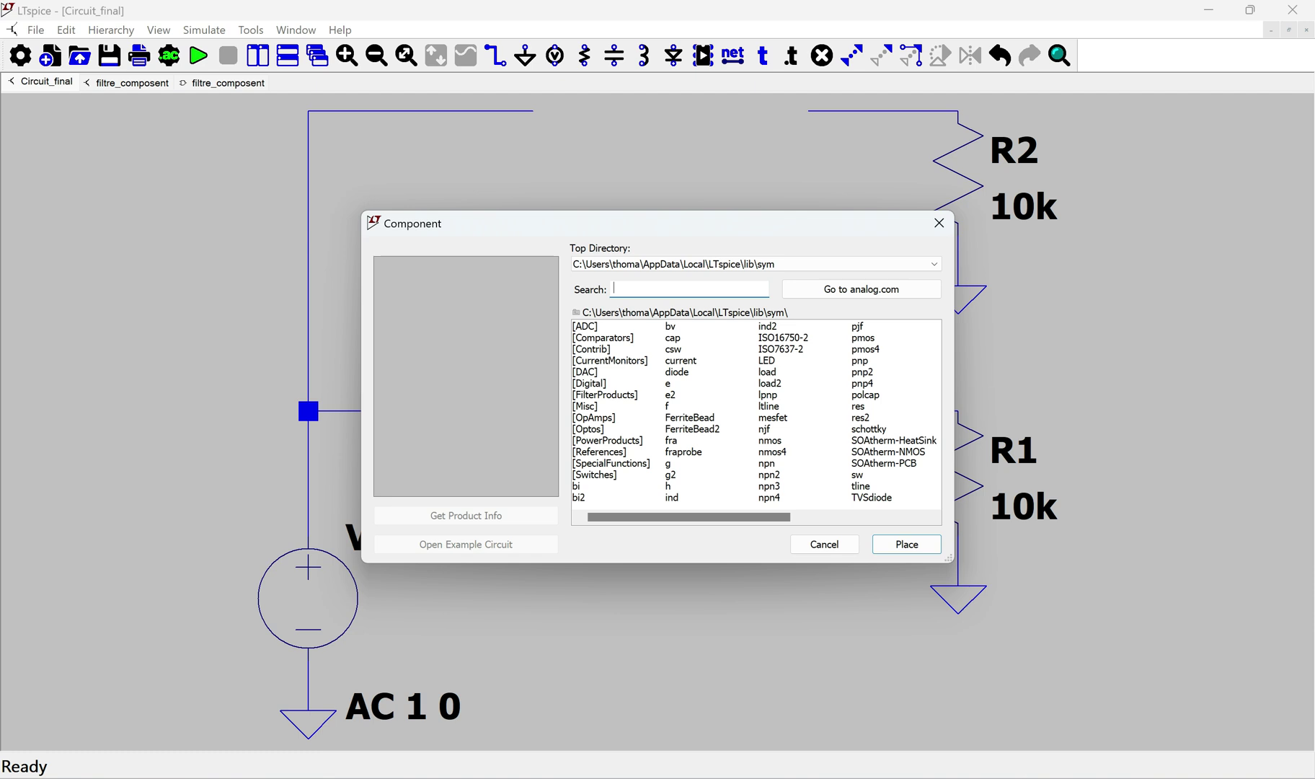
click(933, 264)
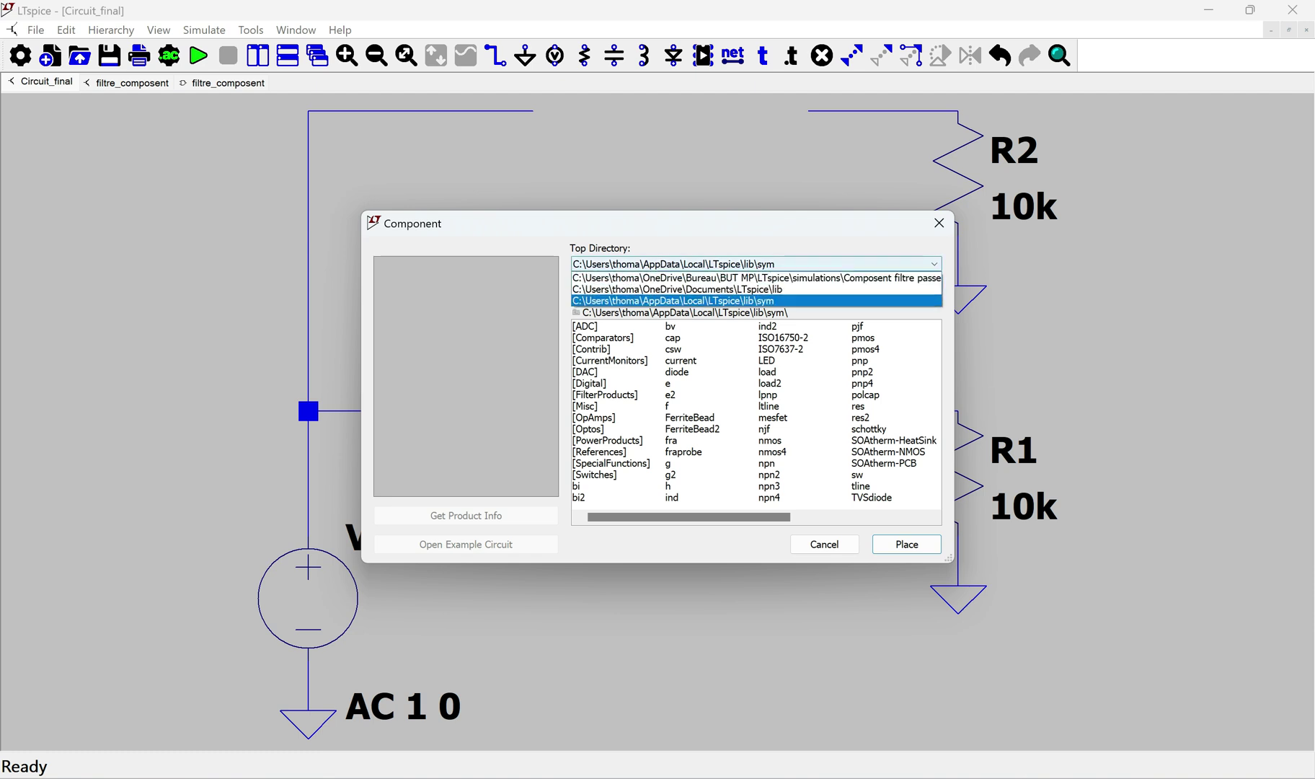
click(862, 279)
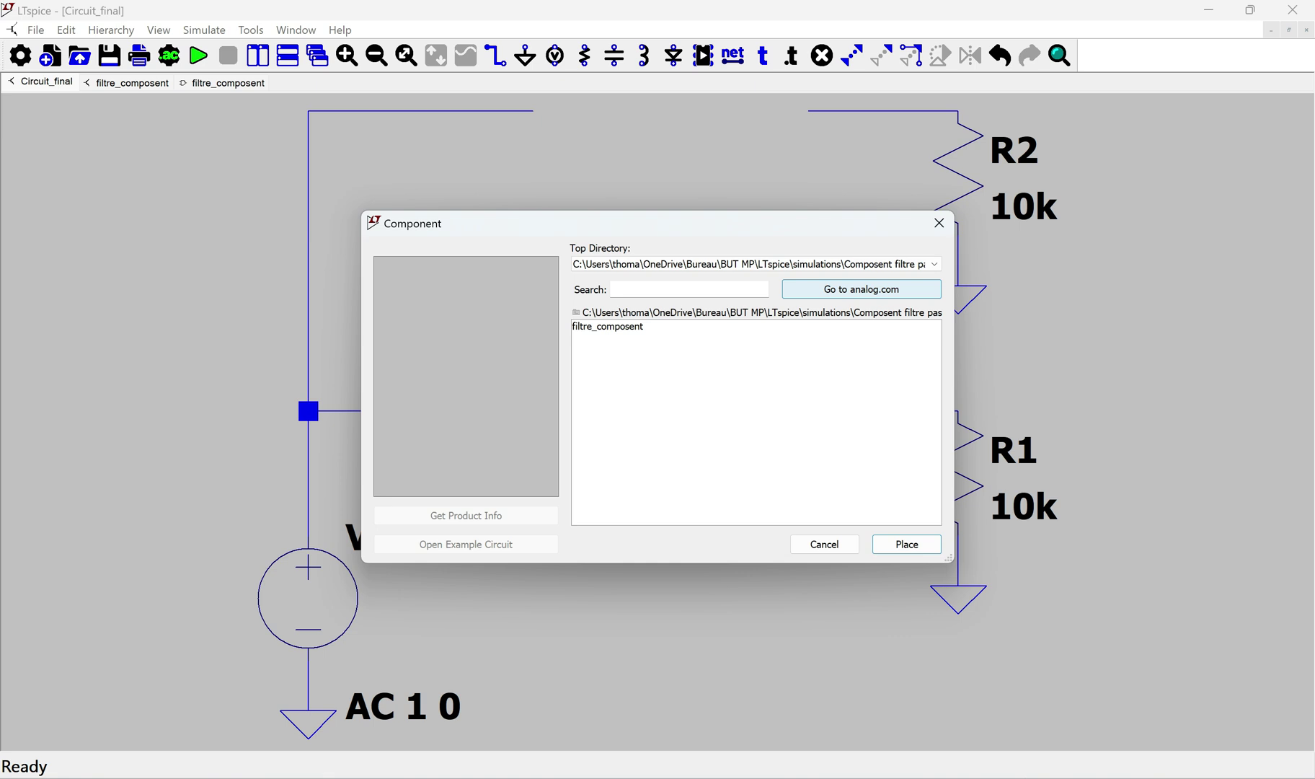
click(607, 326)
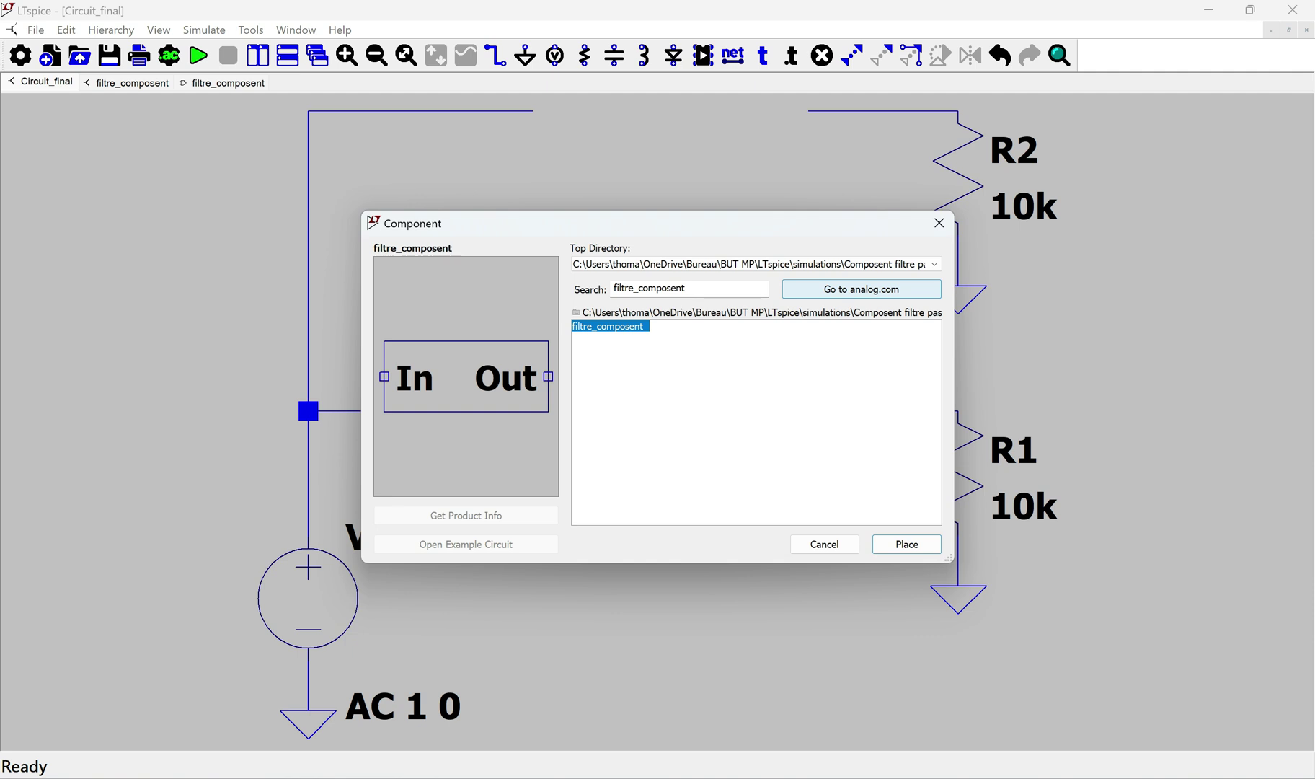
click(907, 543)
scroll(646, 161, up, 4)
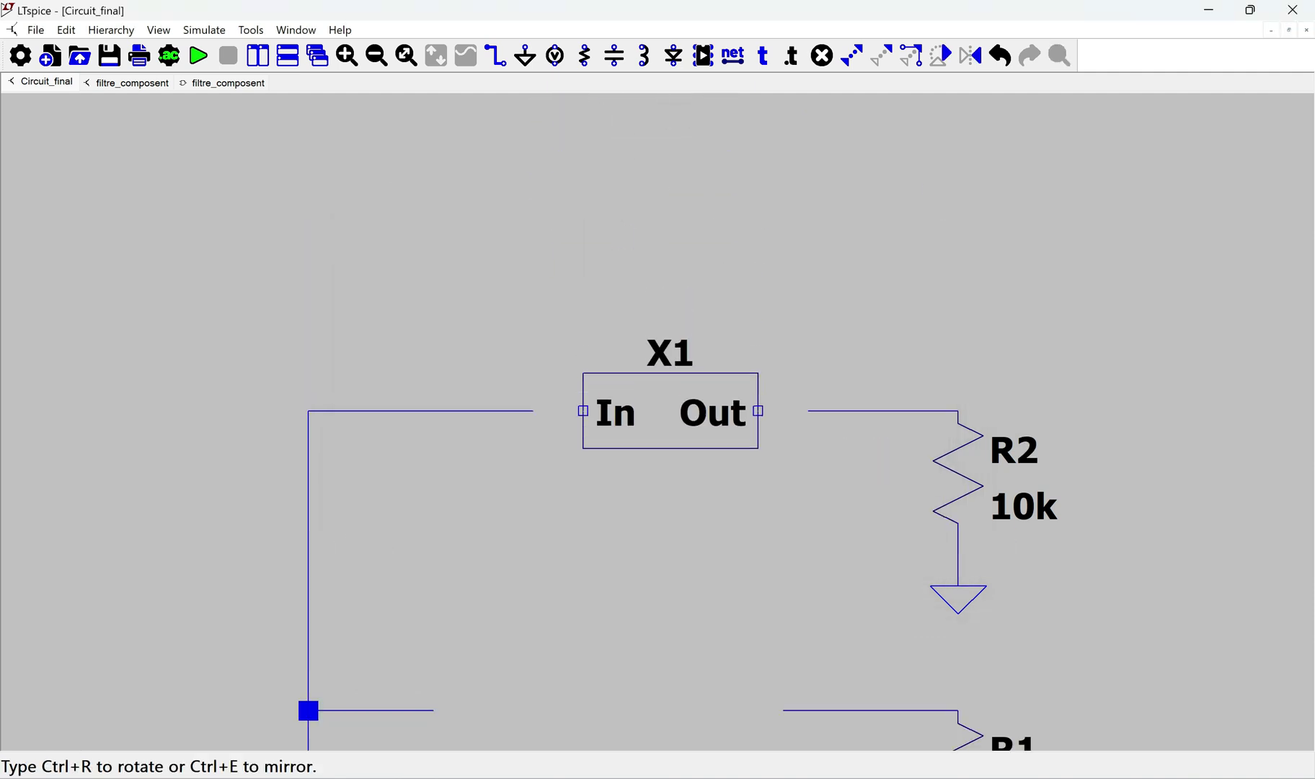
click(670, 411)
scroll(671, 411, down, 5)
click(620, 336)
key(Escape)
Step: Wire X2's input to the source branch and its output to R1's branch
key(w)
click(533, 336)
click(433, 335)
click(708, 335)
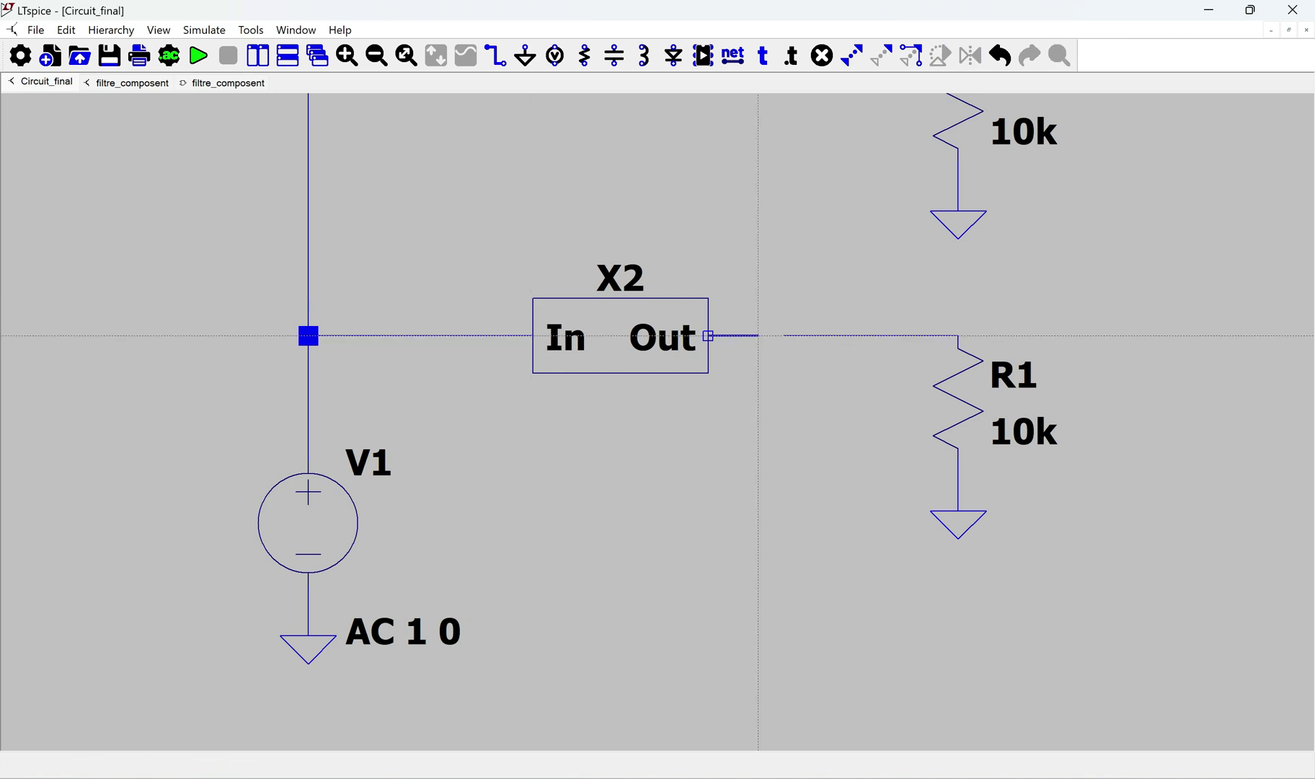
click(783, 335)
Step: Wire X1's input to the upper source branch and its output to R2's branch
key(space)
click(569, 176)
click(545, 176)
click(725, 176)
click(793, 176)
key(Escape)
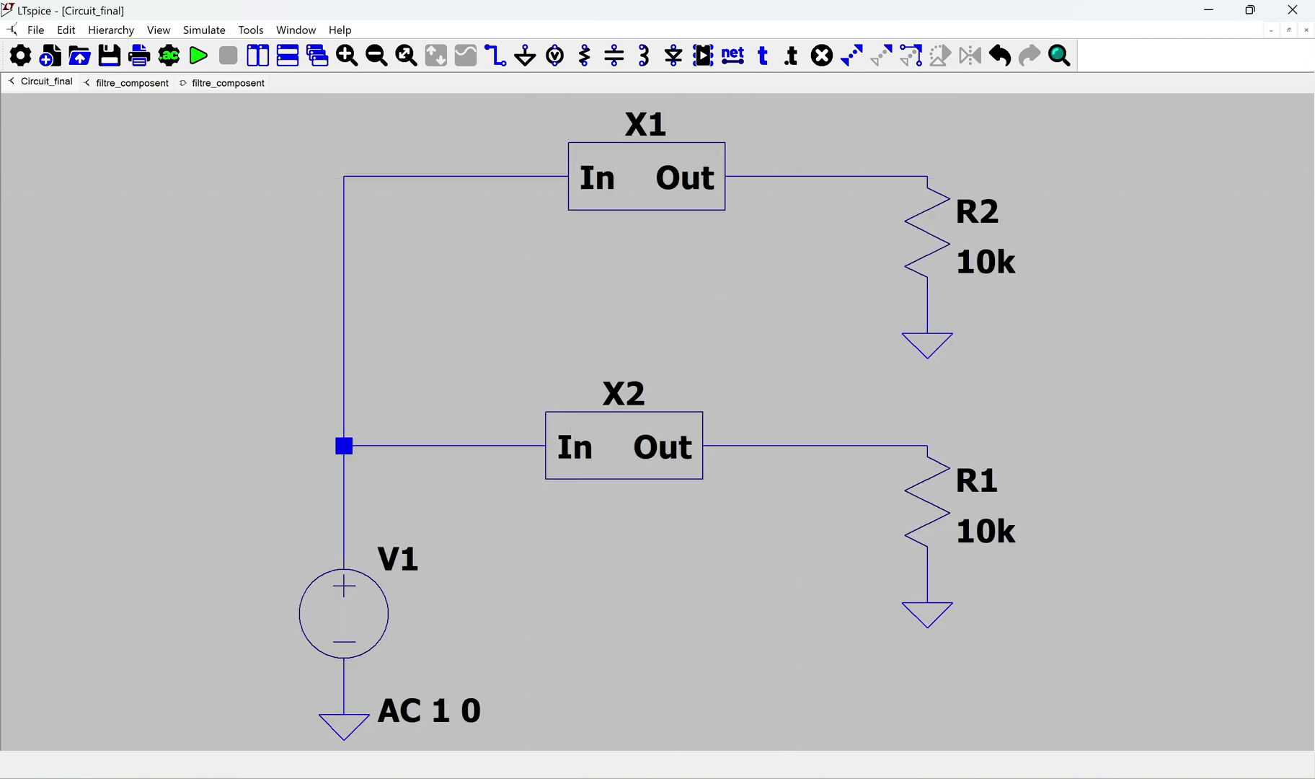
Step: Configure an AC analysis with a decade sweep, 50 points per decade, start frequency 100 and stop frequency 10Meg
click(169, 55)
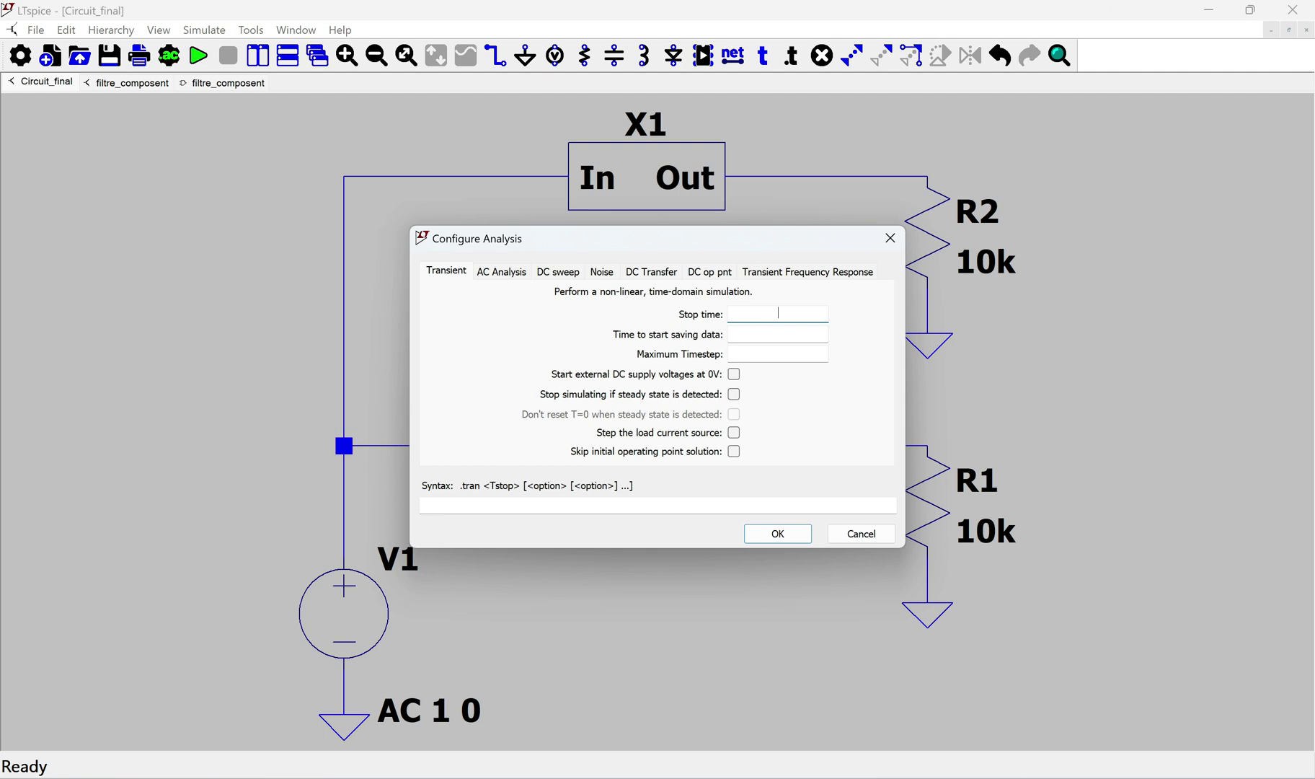
key(ctrl+Tab)
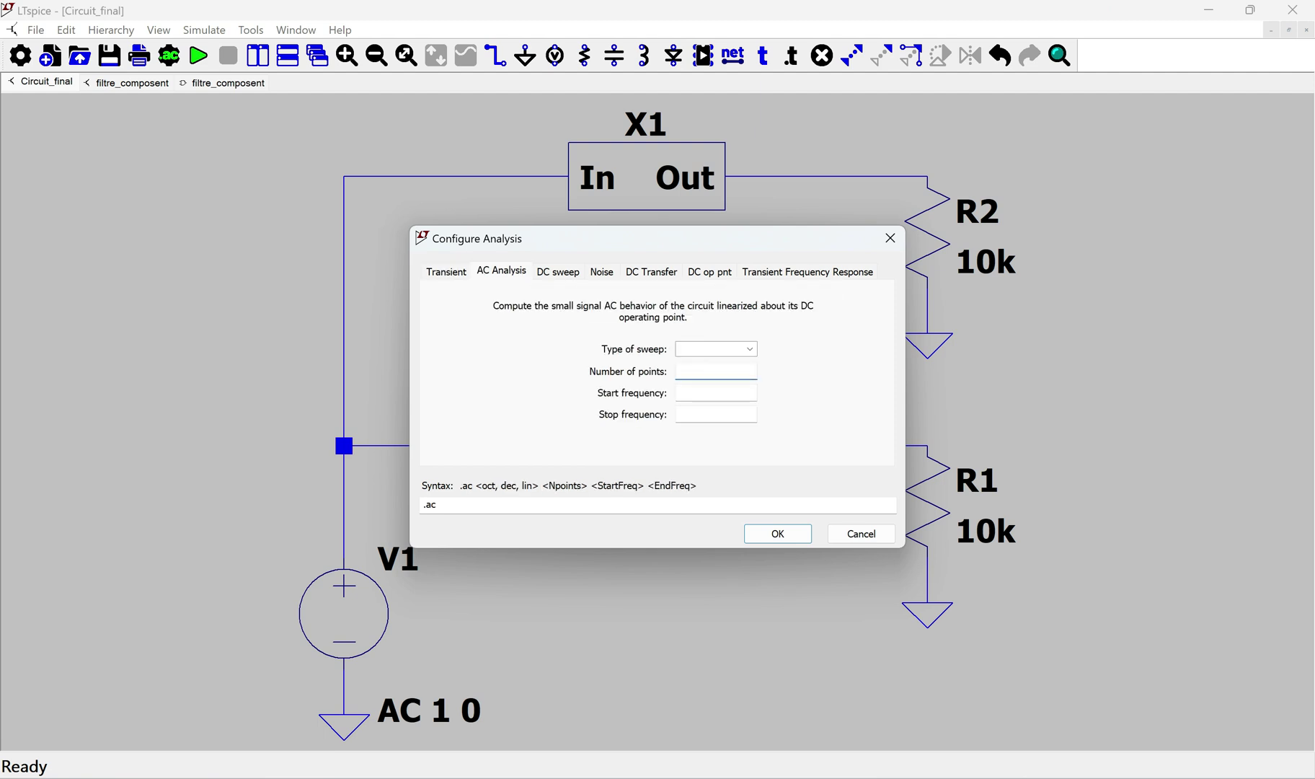
click(716, 348)
click(717, 372)
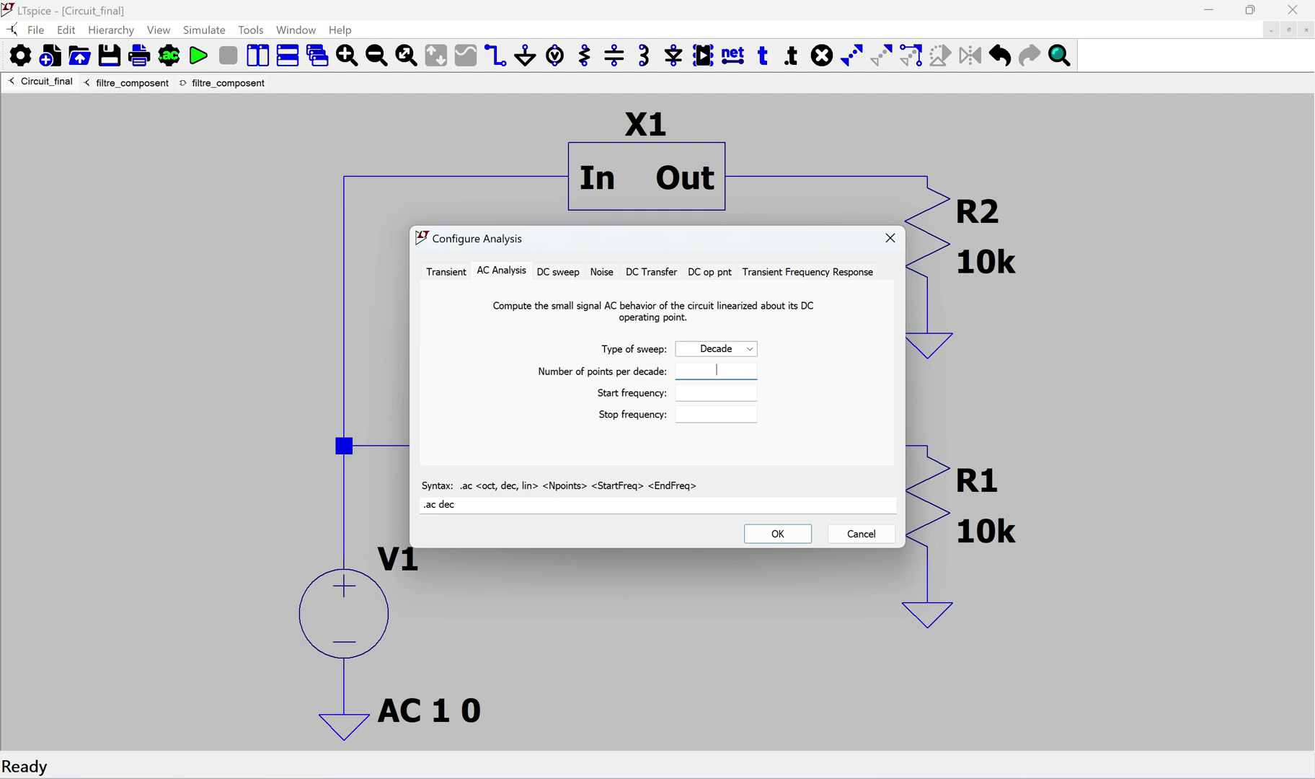
text(50)
click(716, 393)
text(100)
click(716, 414)
text(10Meg)
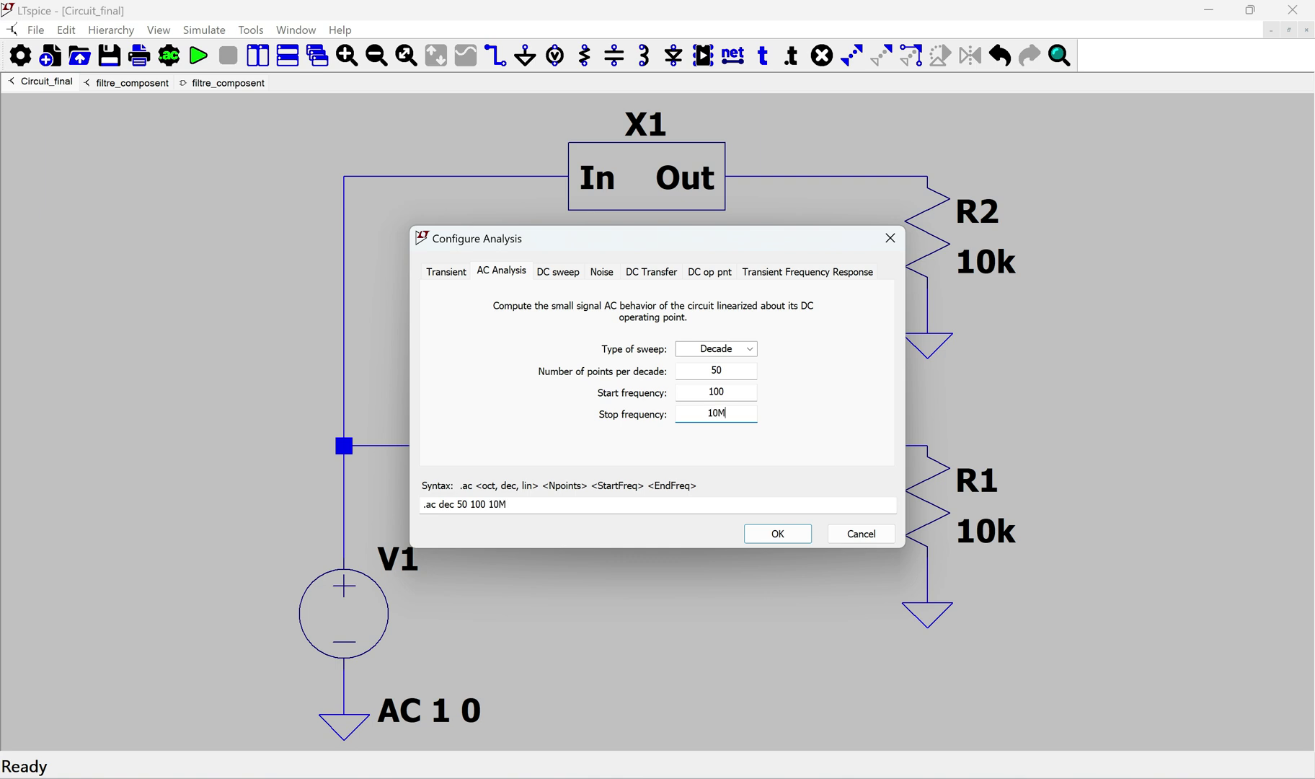
key(Return)
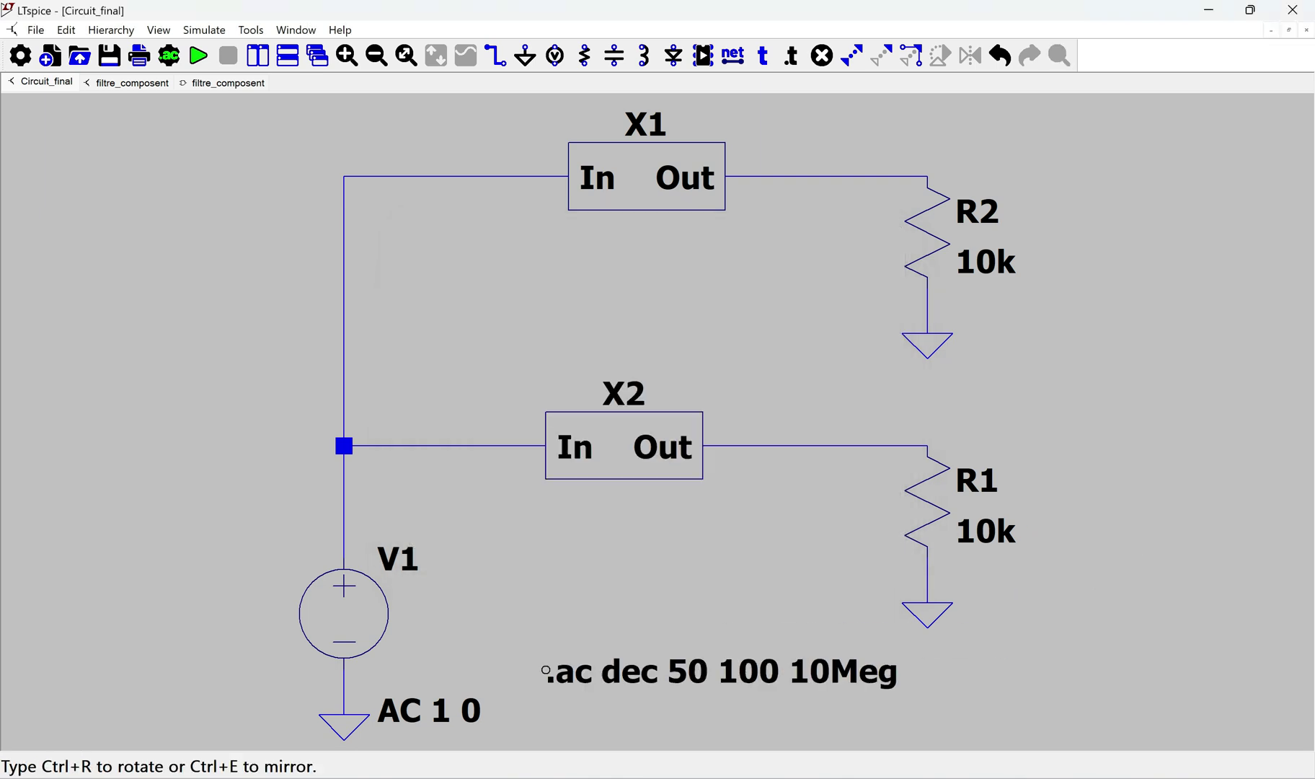
Step: Place the AC analysis directive at the bottom of the schematic beside V1's AC value
click(514, 693)
scroll(513, 694, down, 3)
right_click(528, 380)
key(Escape)
scroll(658, 421, up, 3)
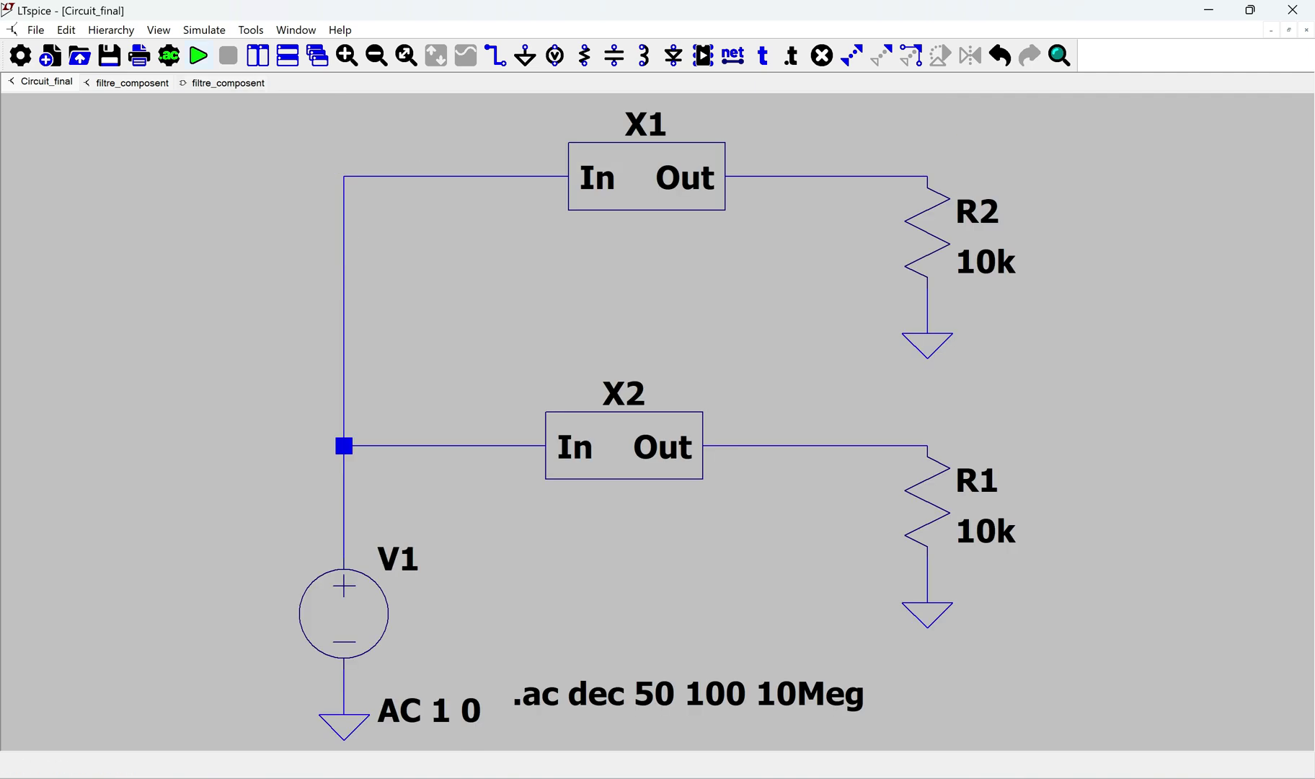
Step: Try to run the simulation, close the output log, plot and both filtre_component windows, and maximize the Circuit_final schematic
click(198, 56)
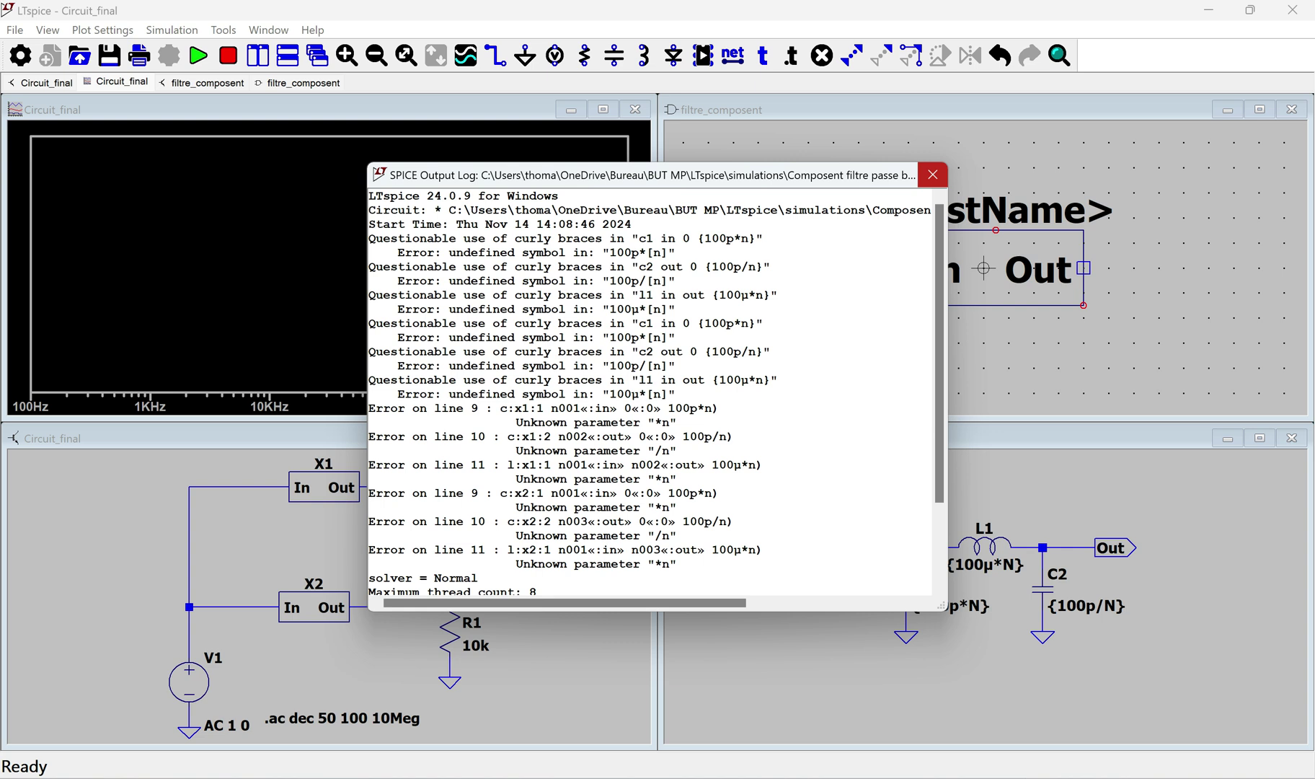
click(932, 175)
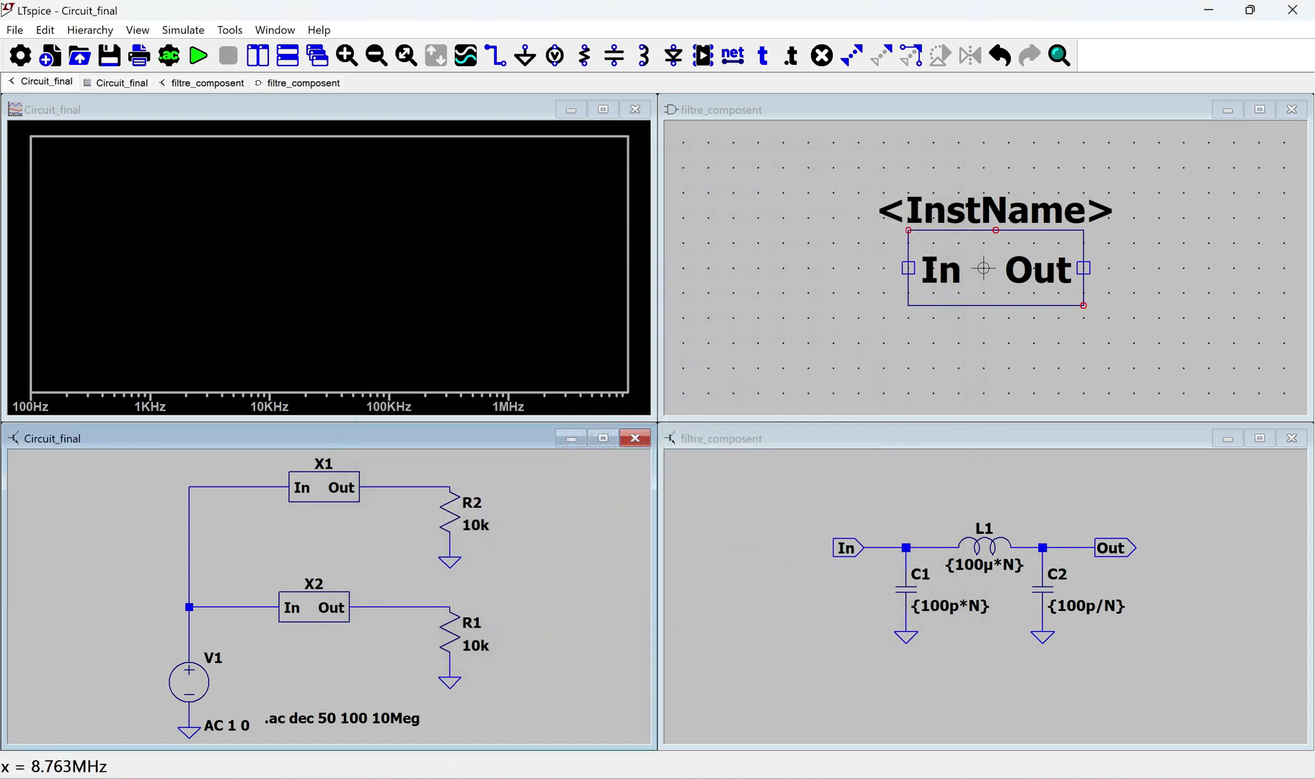
click(634, 108)
click(1290, 109)
click(1290, 438)
click(603, 418)
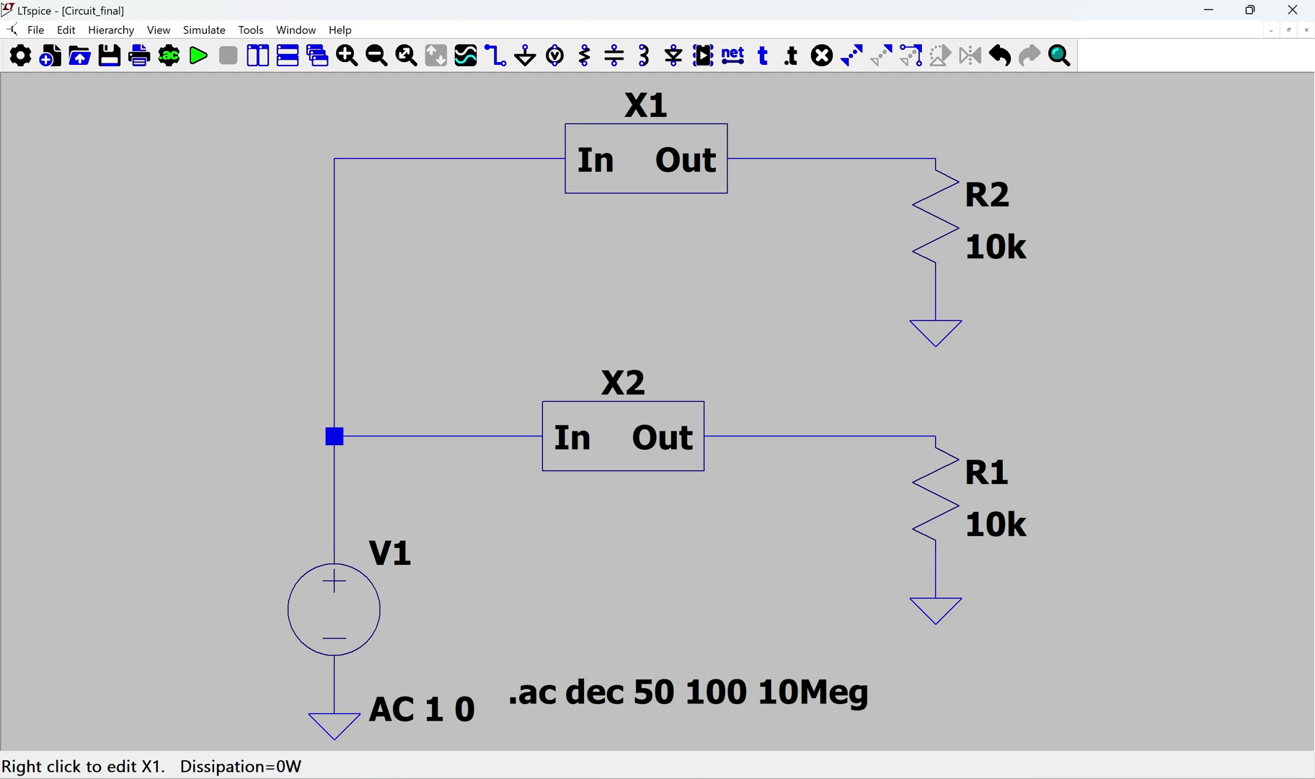
Step: Open X1's underlying schematic and add the SPICE directive .param N=1 above inductor L1
right_click(646, 159)
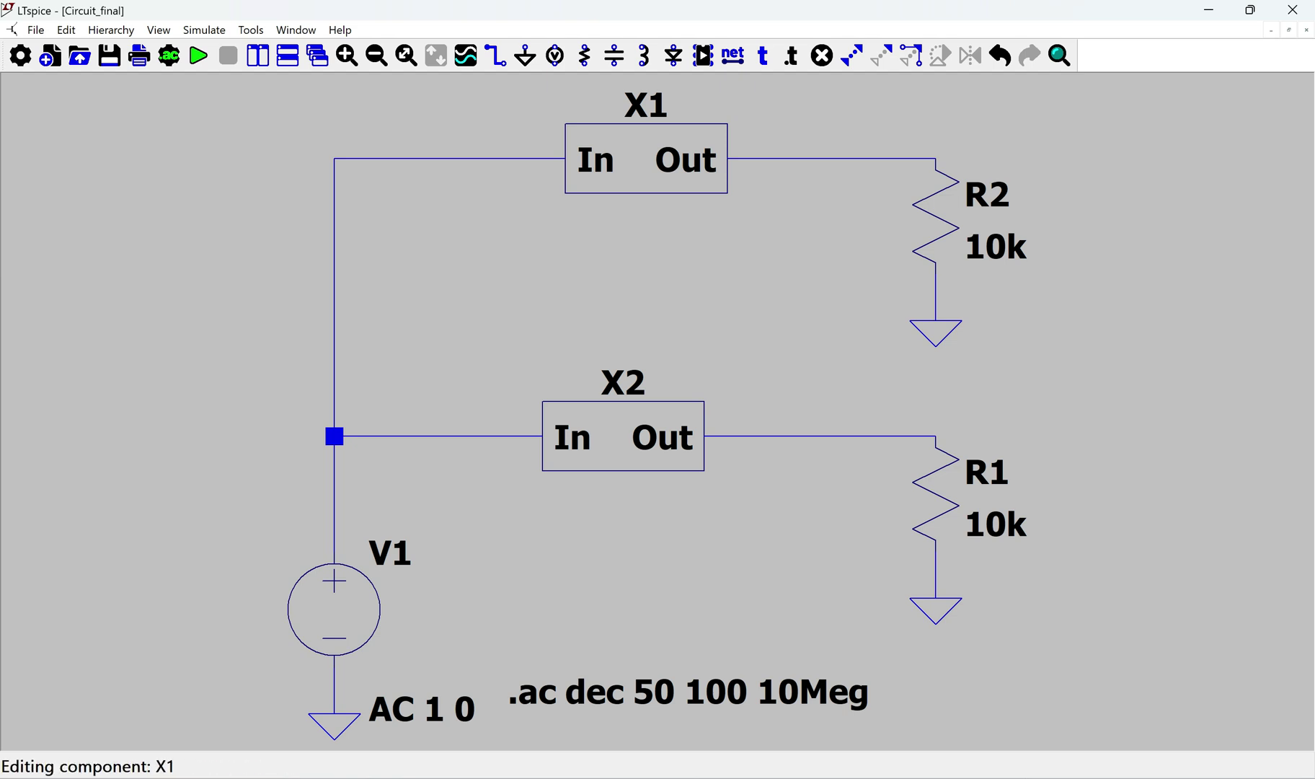
click(537, 366)
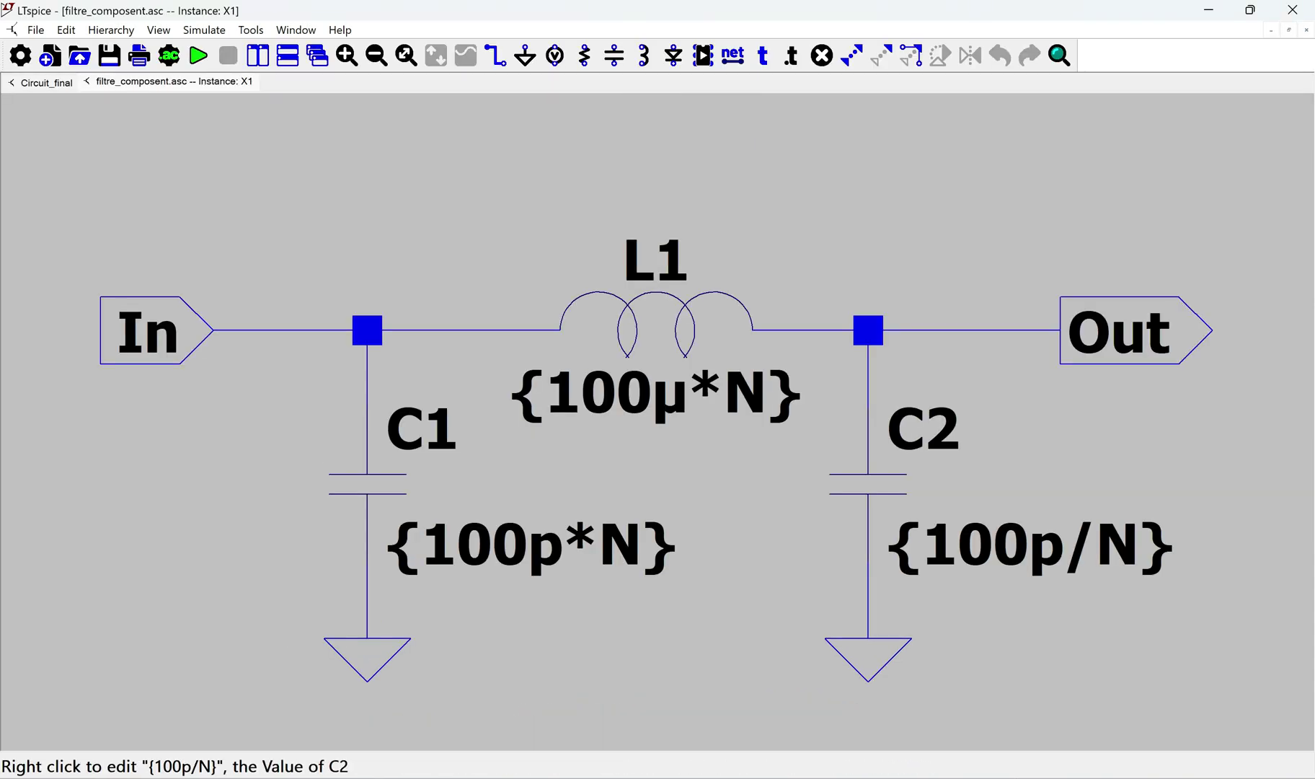
text(s)
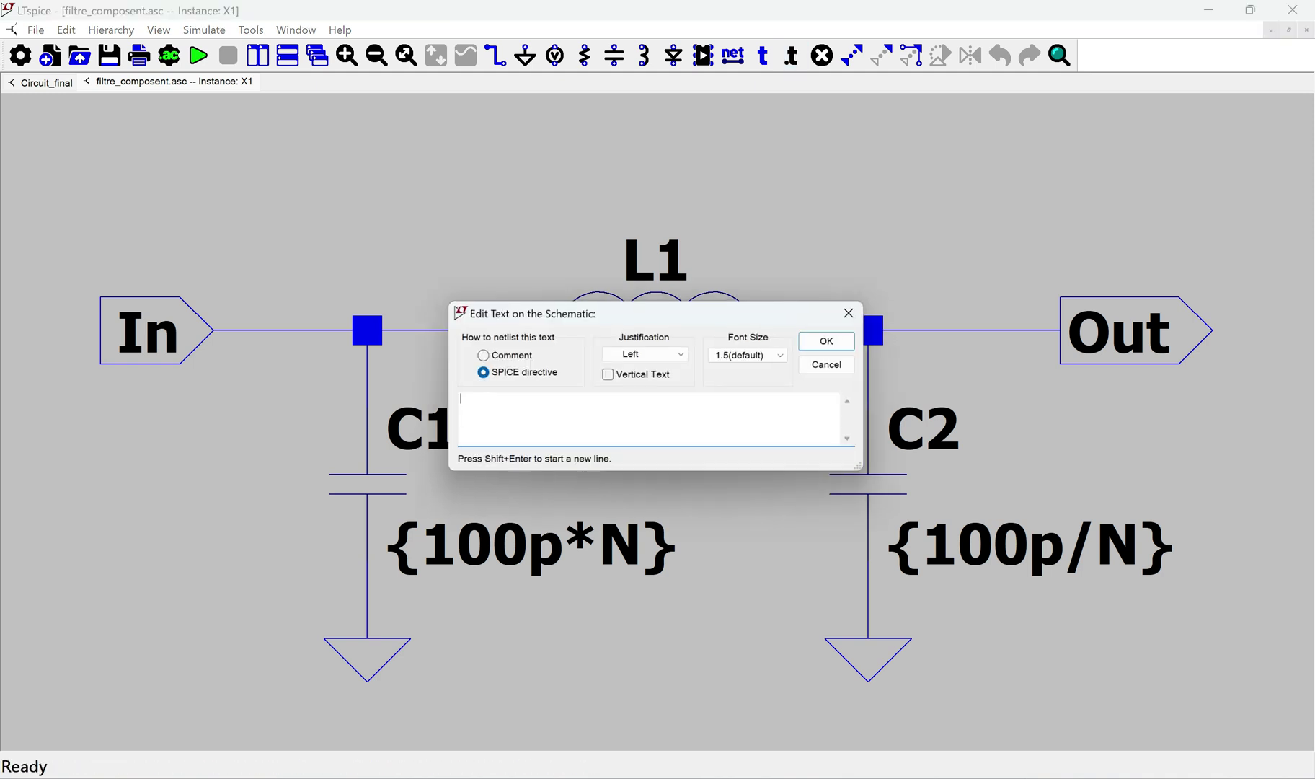
text(.param N=1)
key(Return)
click(487, 202)
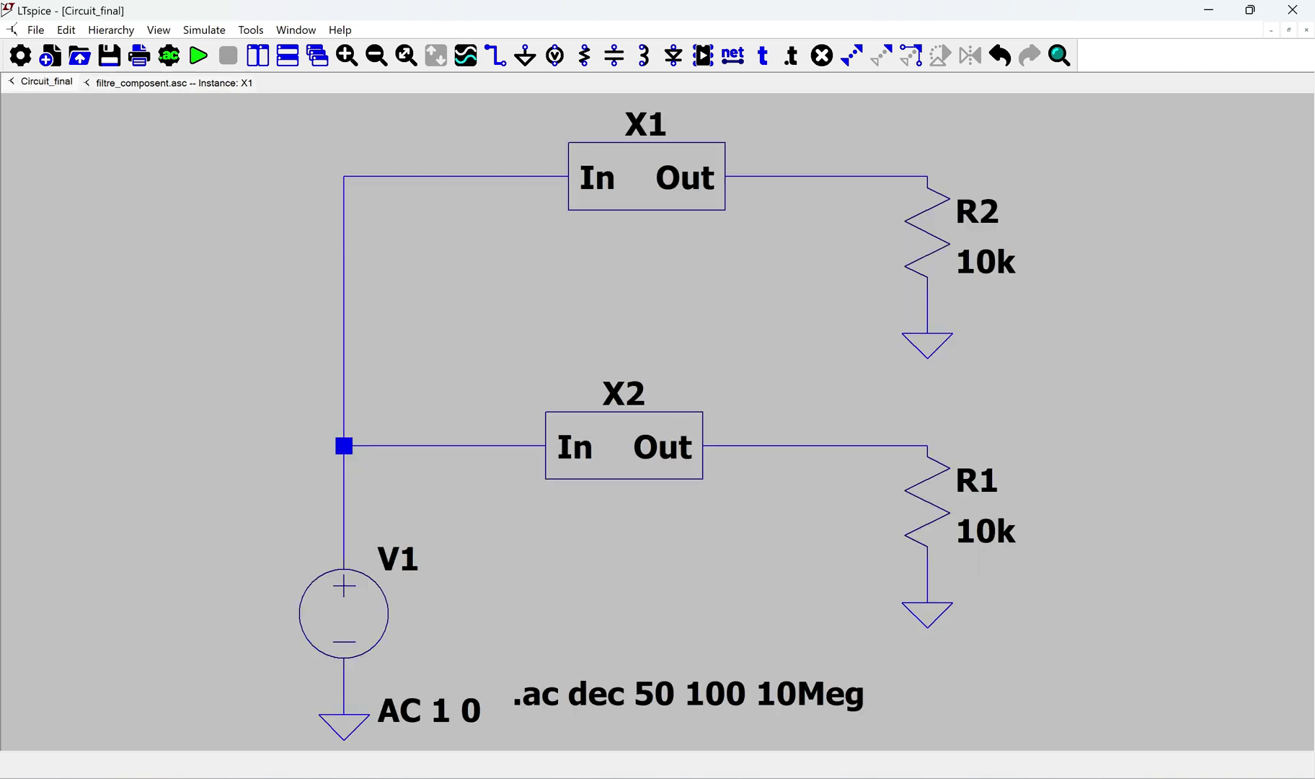
Step: In Circuit_final, give block X1 the instance parameter n=2 and make it visible
right_click(646, 176)
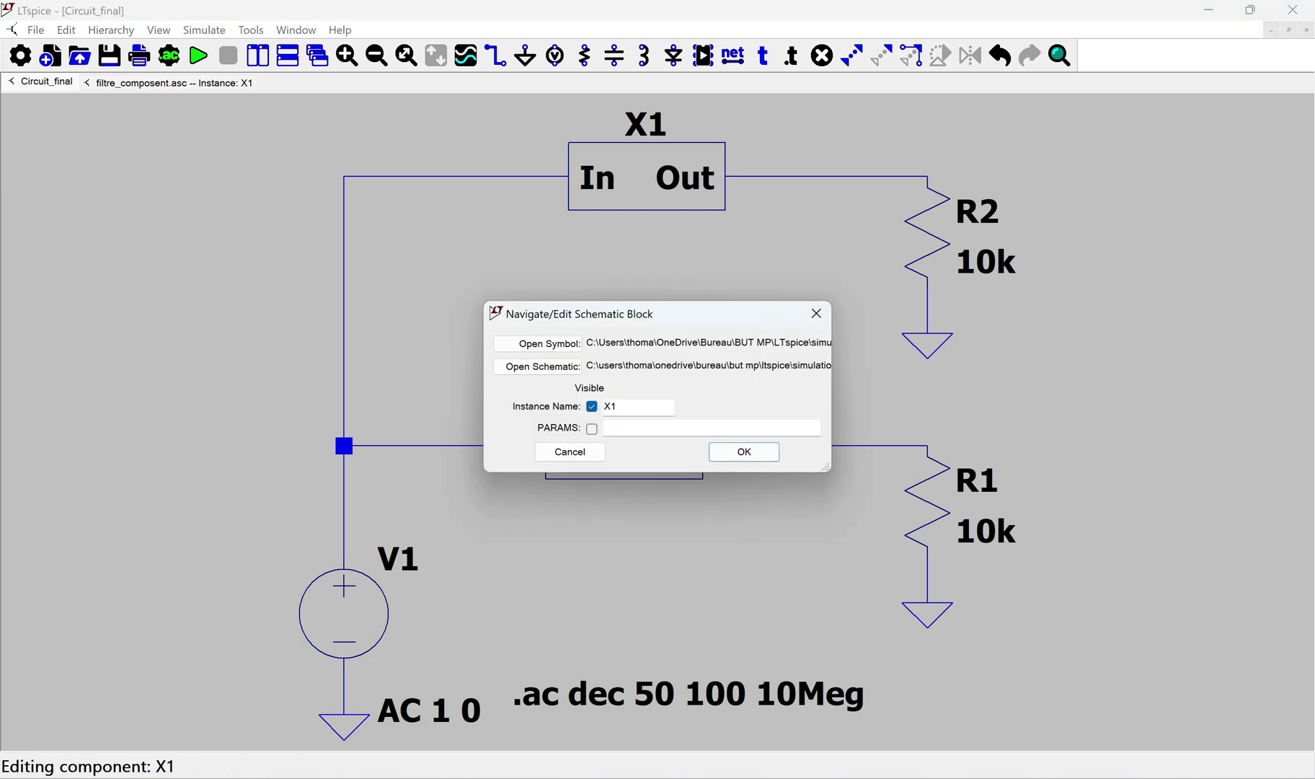
click(591, 429)
click(710, 428)
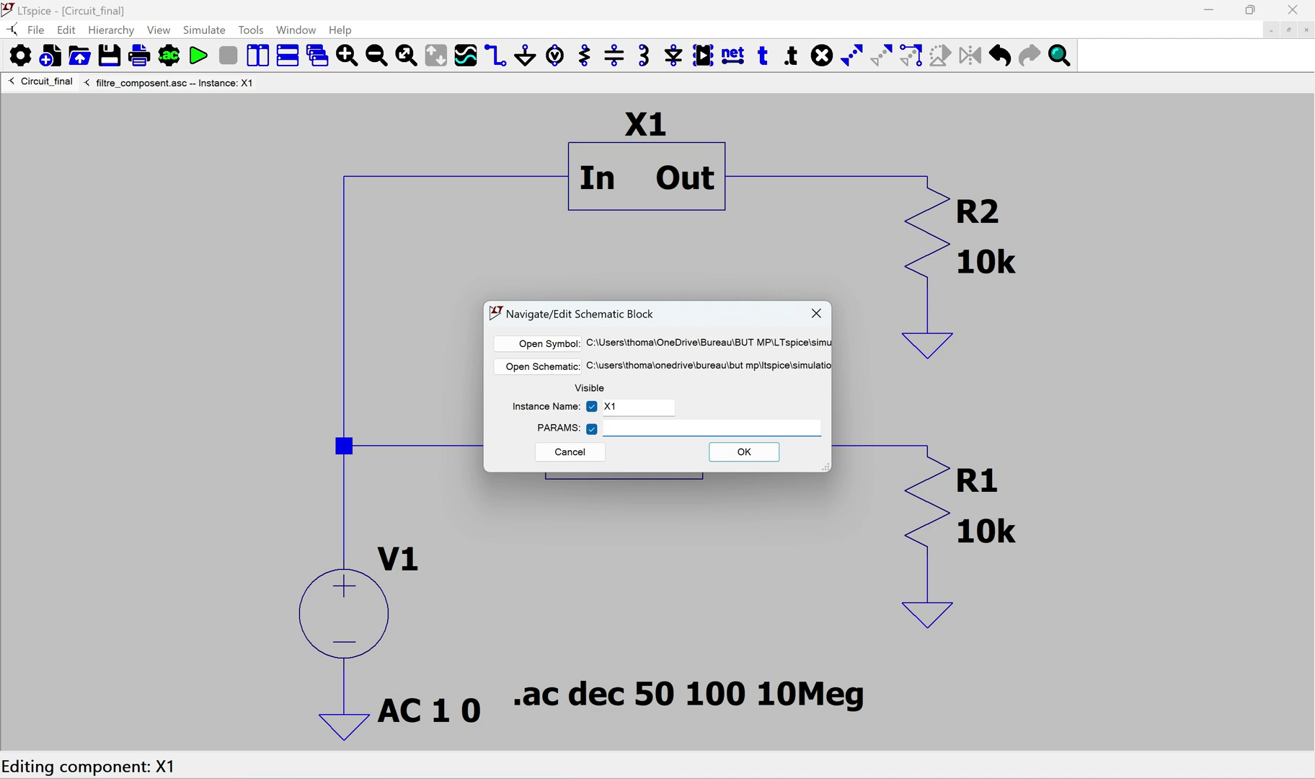
text(n=2)
click(743, 451)
Step: Give block X2 the instance parameter n=3 and make it visible
right_click(625, 445)
click(591, 429)
click(710, 428)
text(n=3)
key(Return)
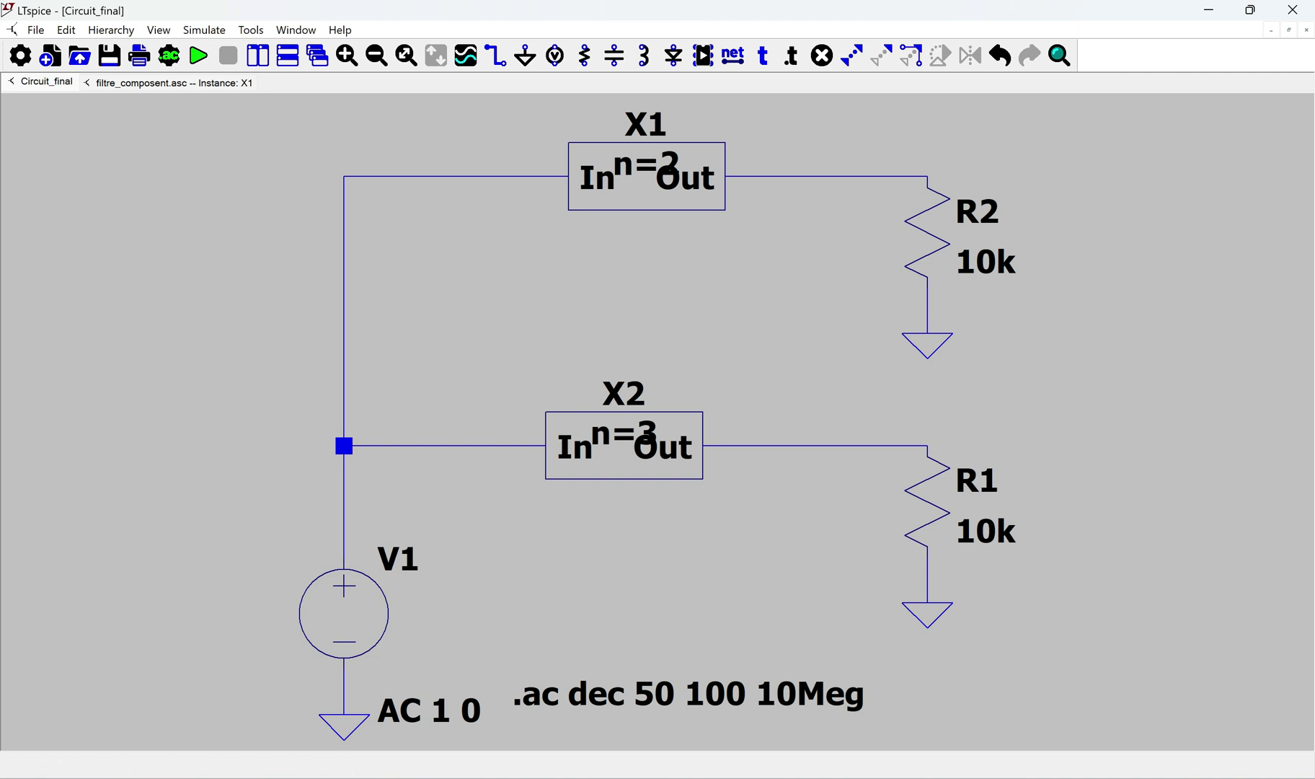
Step: Run the AC simulation, plot the output voltages of X1 and X2, and view the curves in a maximized plot window
click(199, 55)
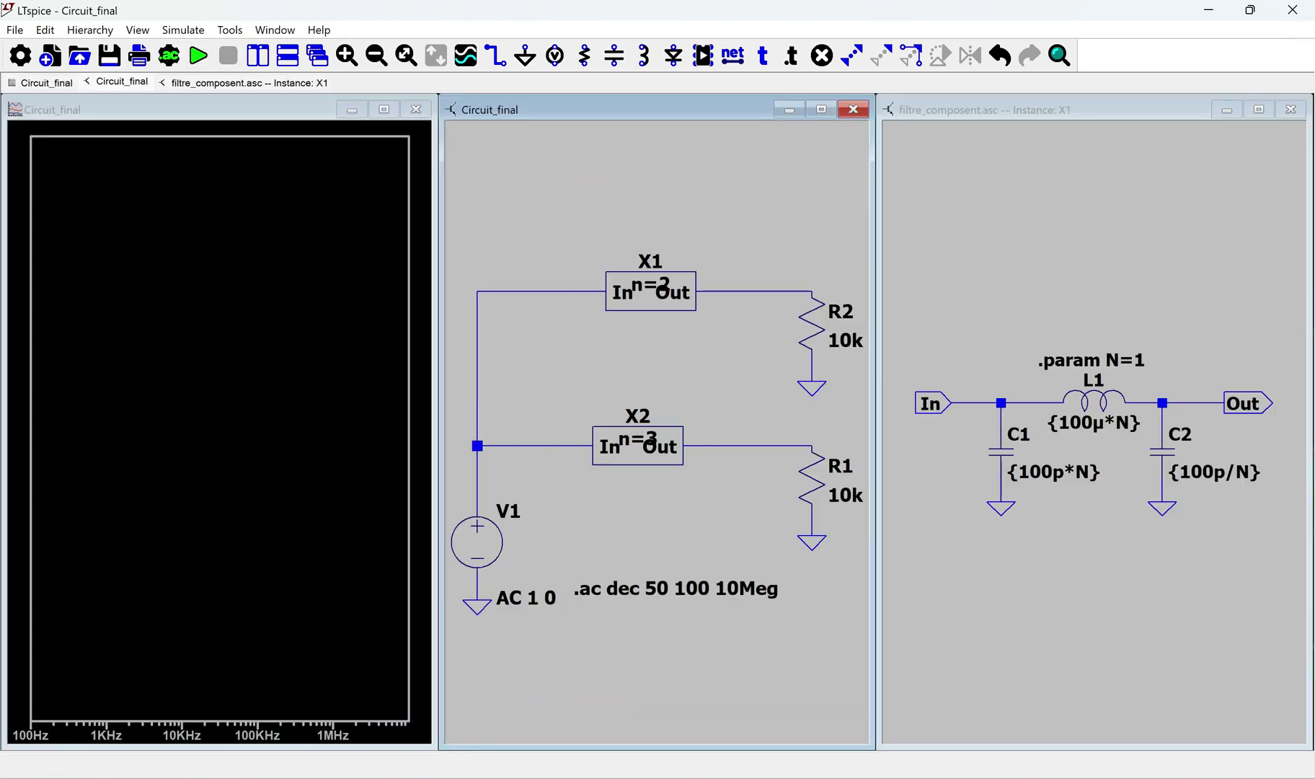
click(801, 291)
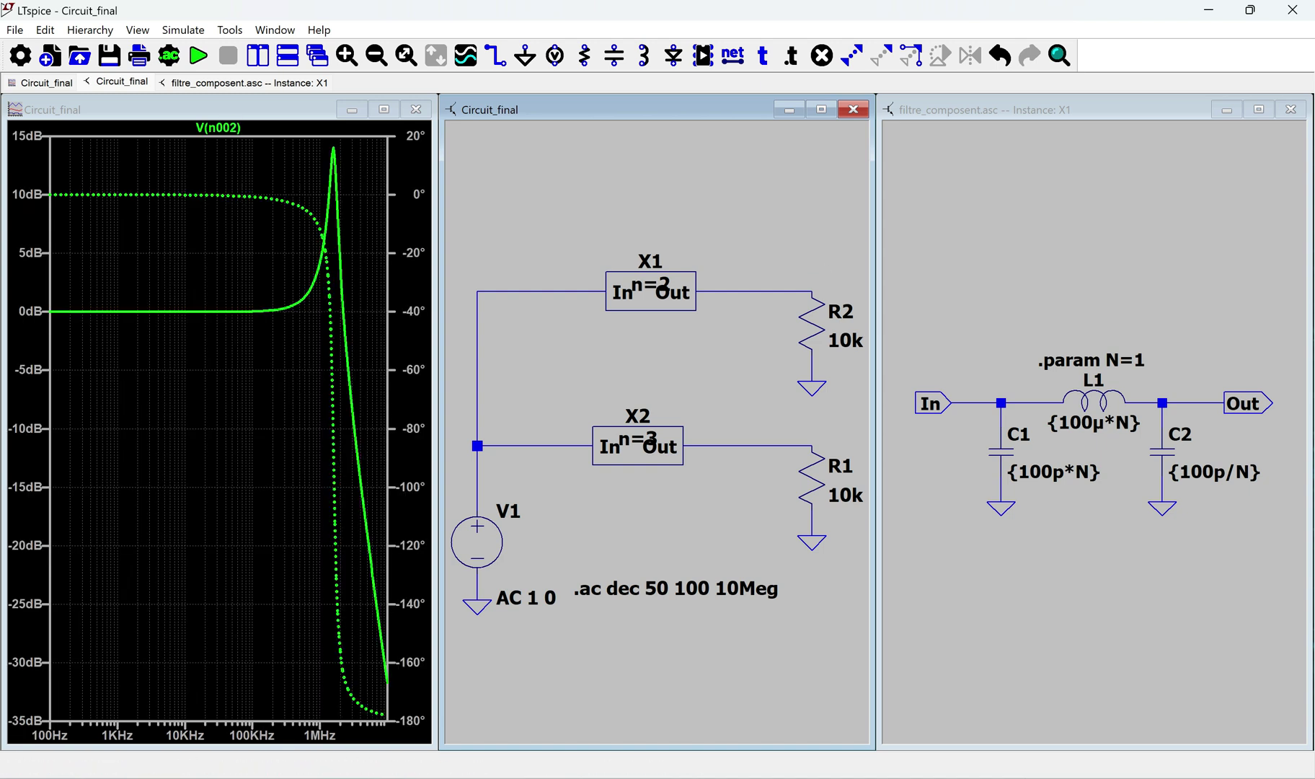
click(750, 445)
click(384, 109)
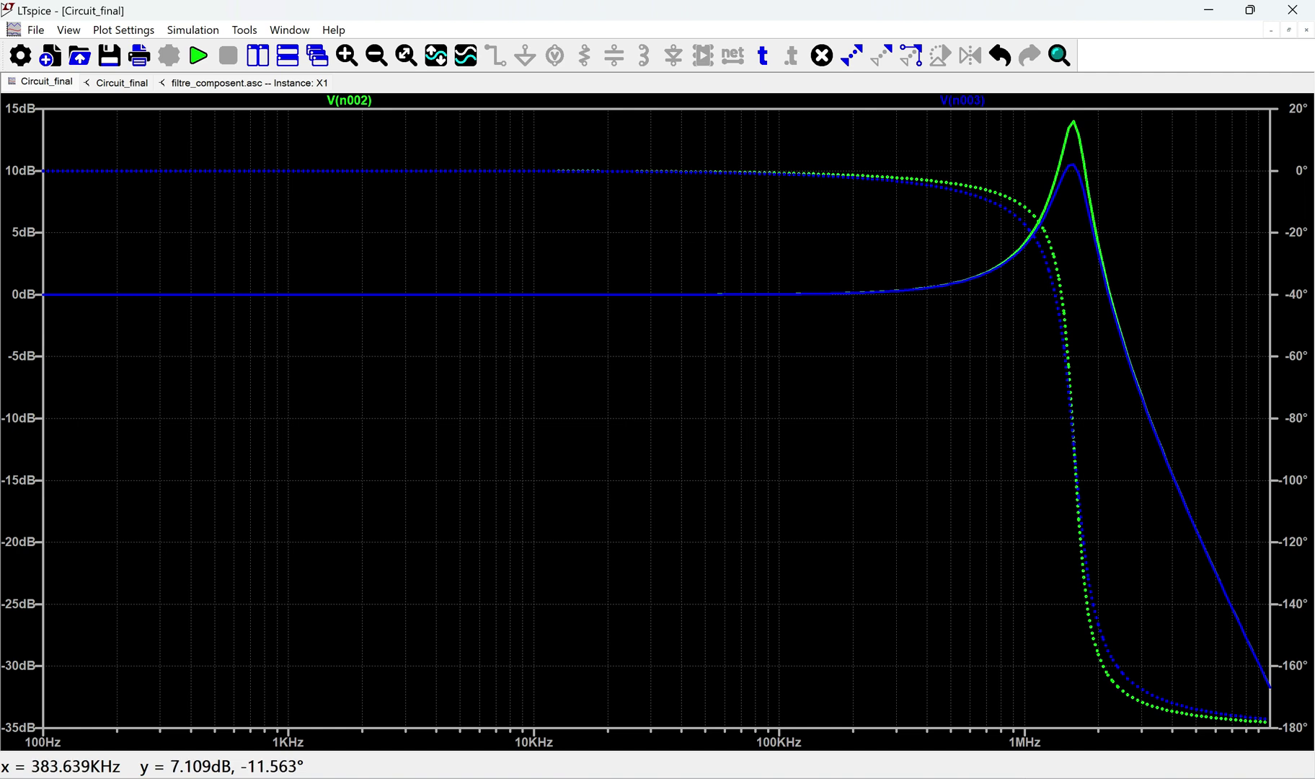
click(121, 82)
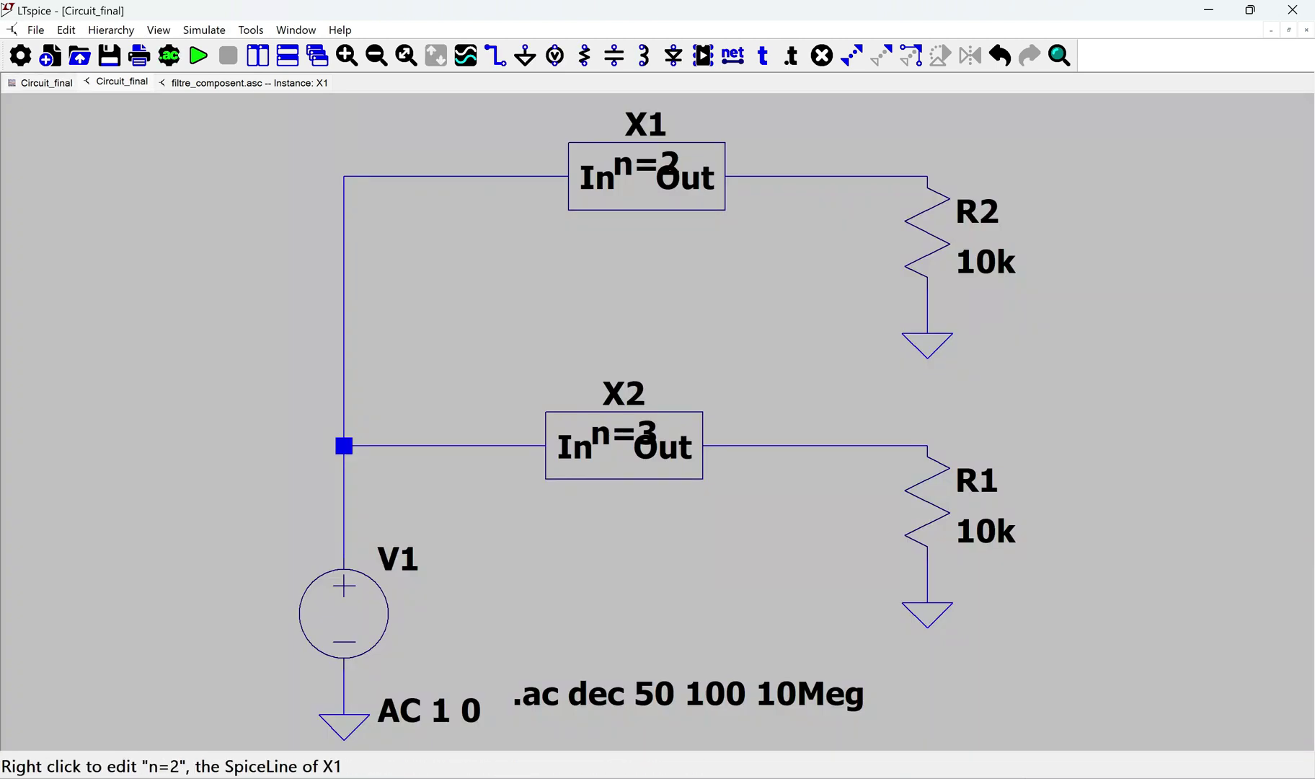
click(46, 82)
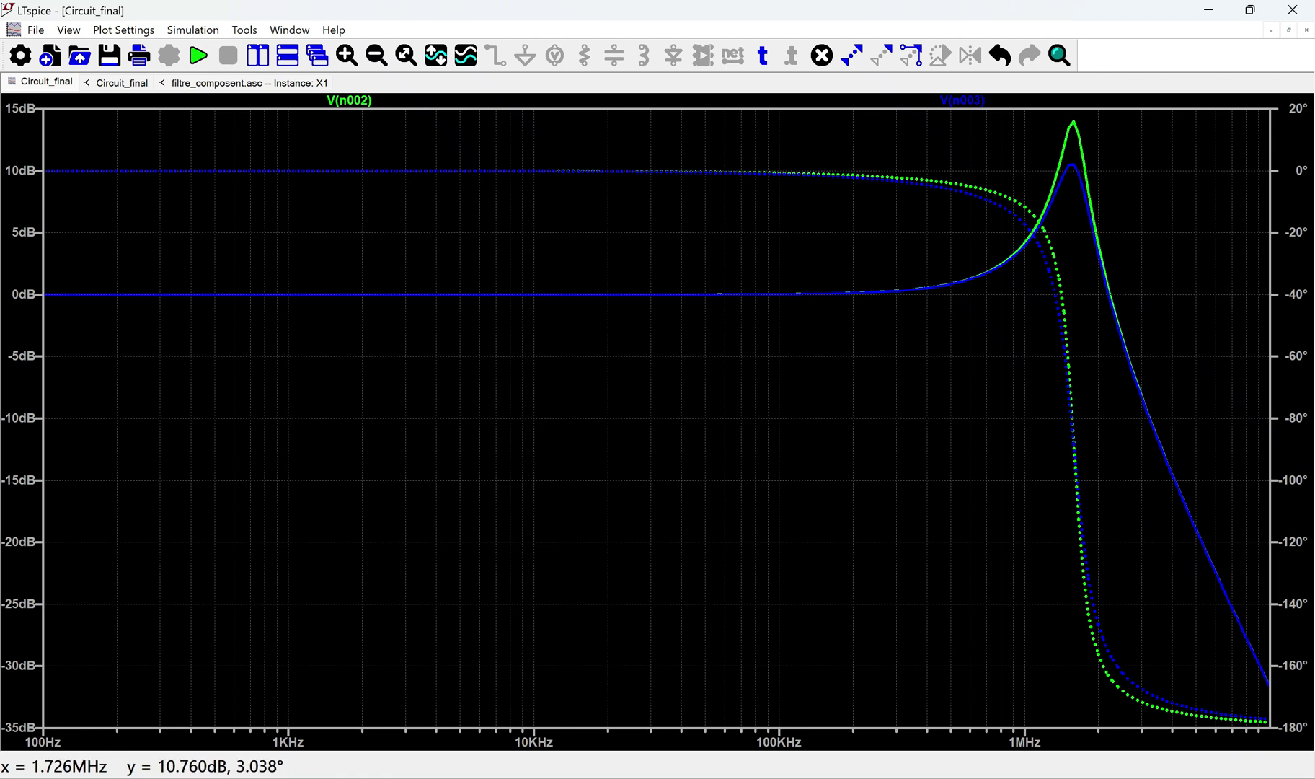
Step: Return to the schematic and change X2's instance parameter to n=5
key(ctrl+Tab)
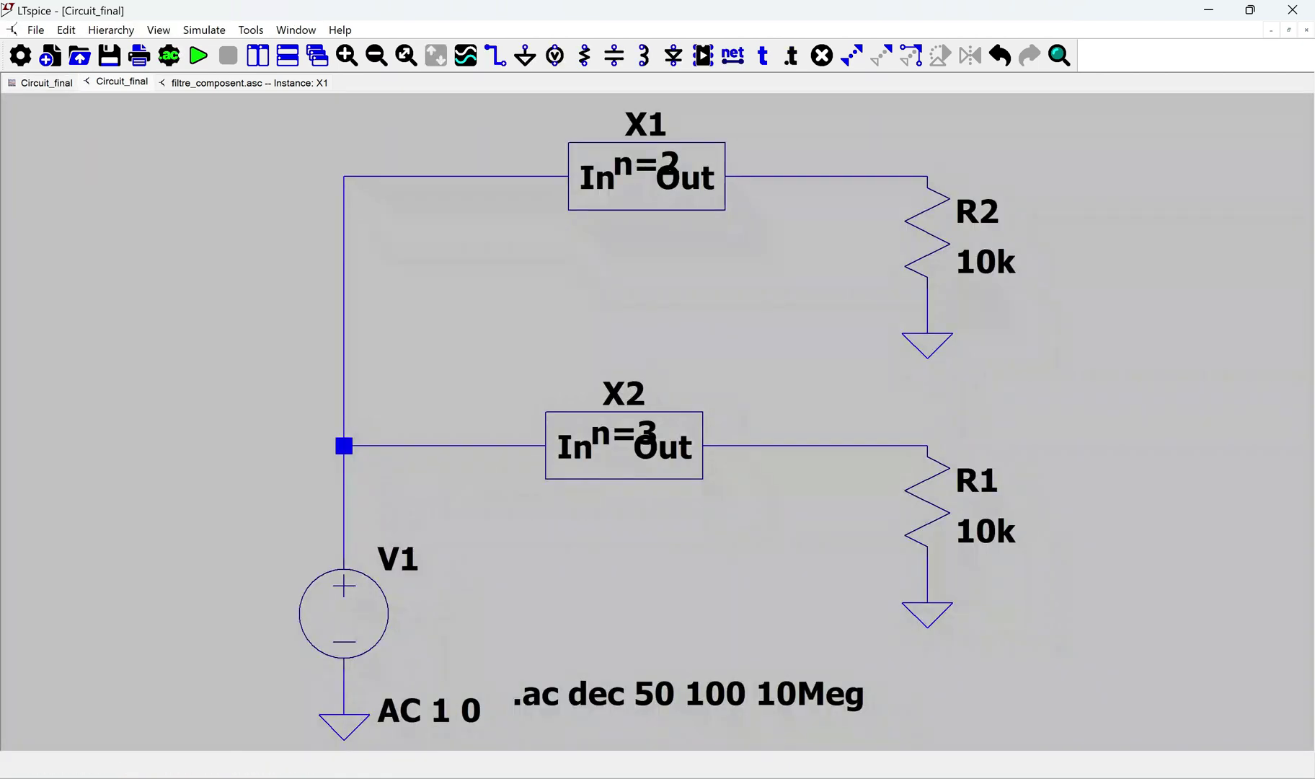
right_click(634, 432)
key(BackSpace)
text(5)
click(772, 366)
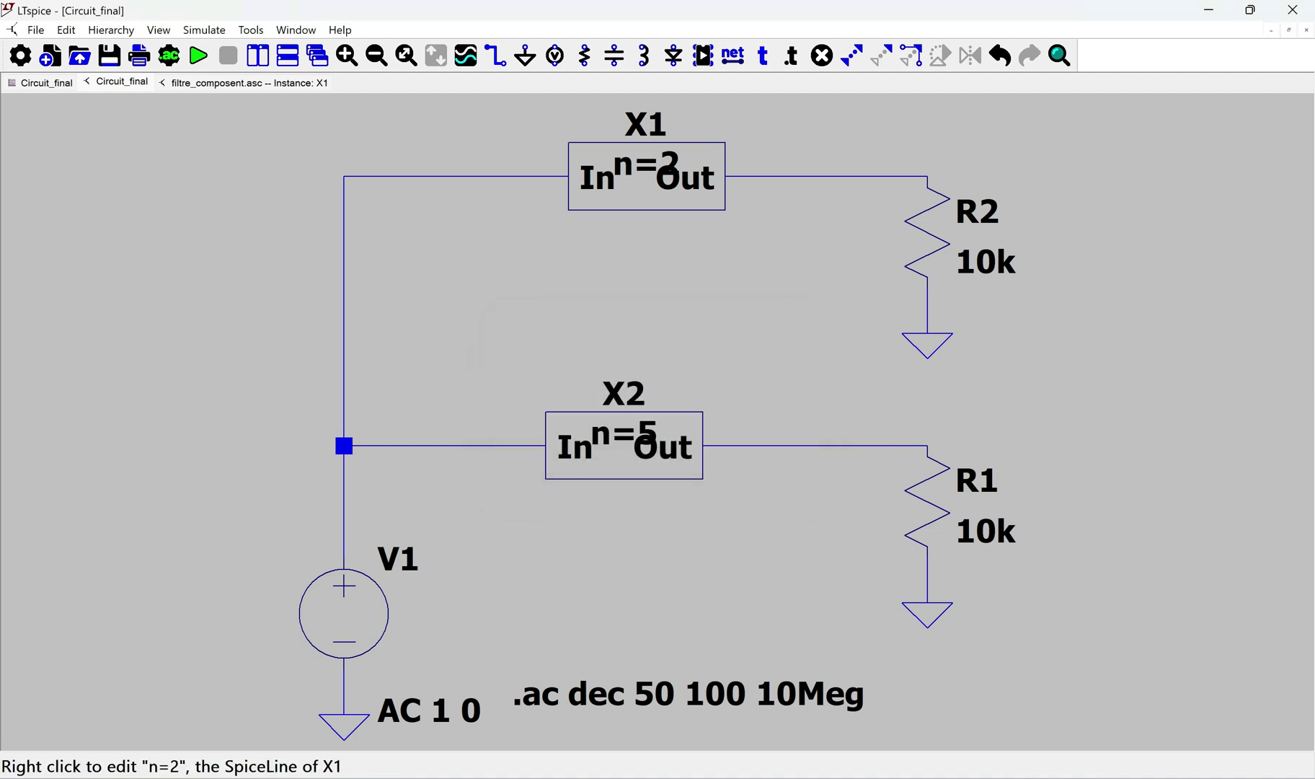
Step: Change X1's instance parameter to n=7
right_click(645, 164)
click(533, 430)
key(BackSpace)
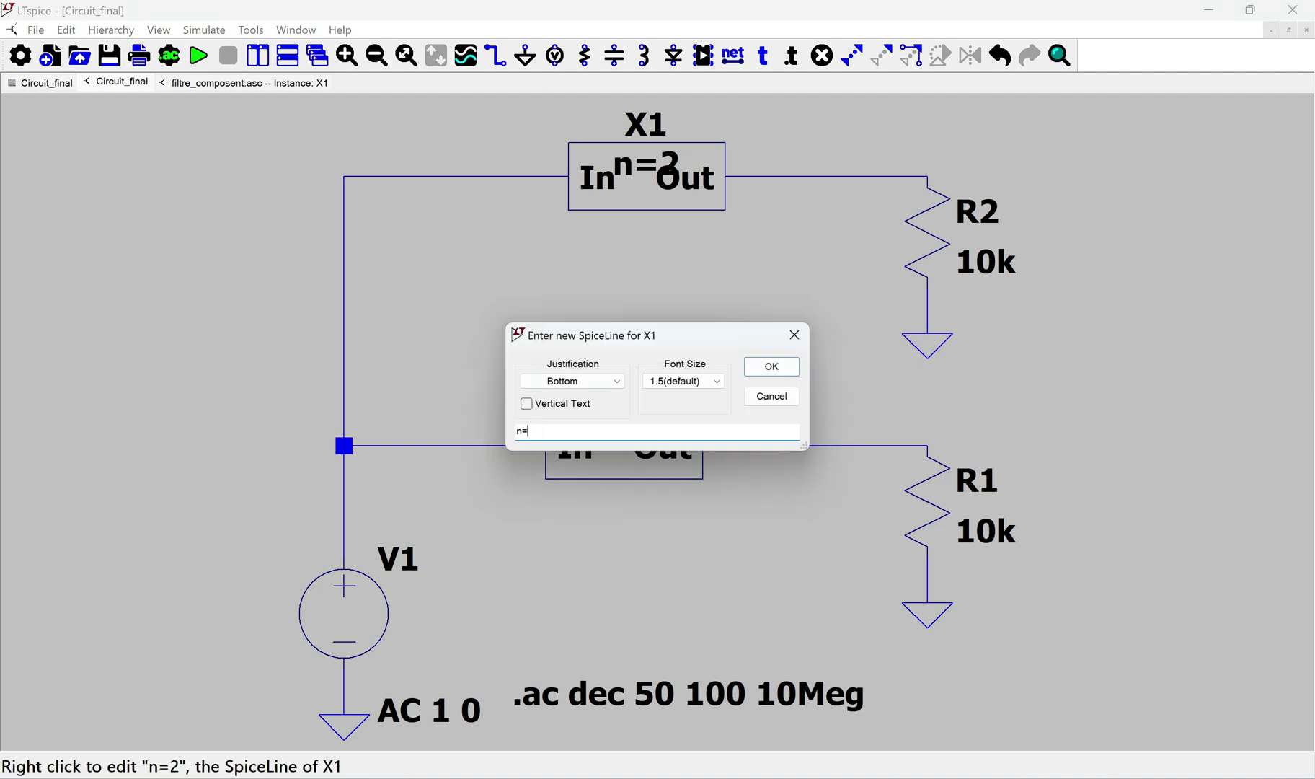
text(7)
click(771, 366)
Step: Rerun the AC simulation, plot both filter output voltages at R2 and R1, and maximize the plot window
click(198, 55)
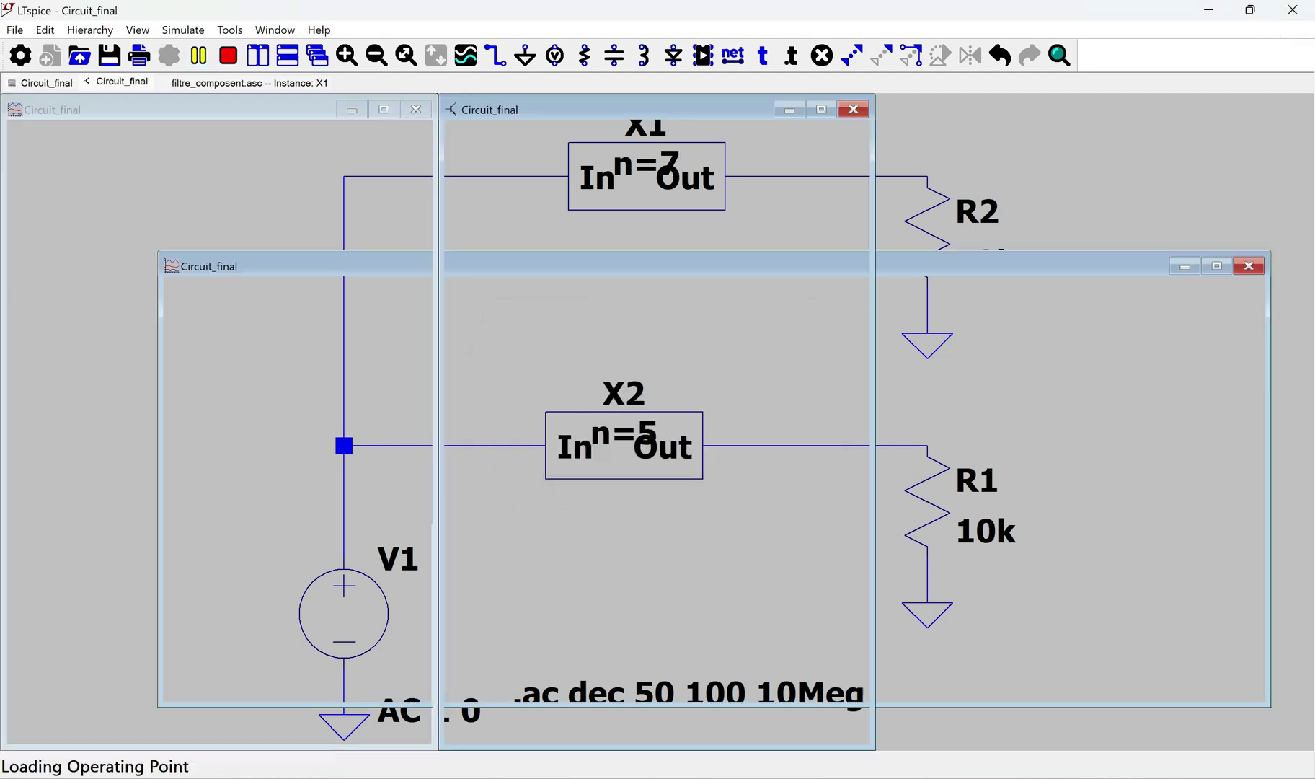
click(753, 291)
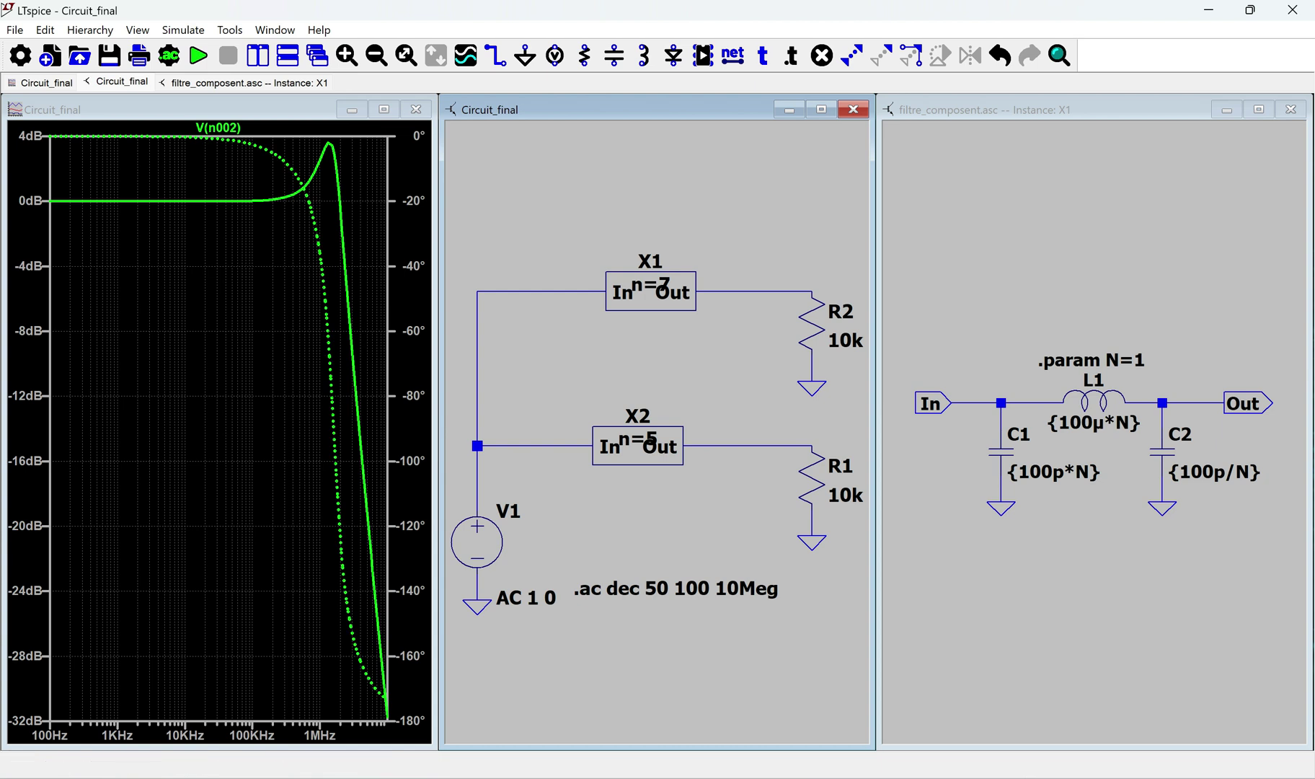
click(809, 445)
click(383, 109)
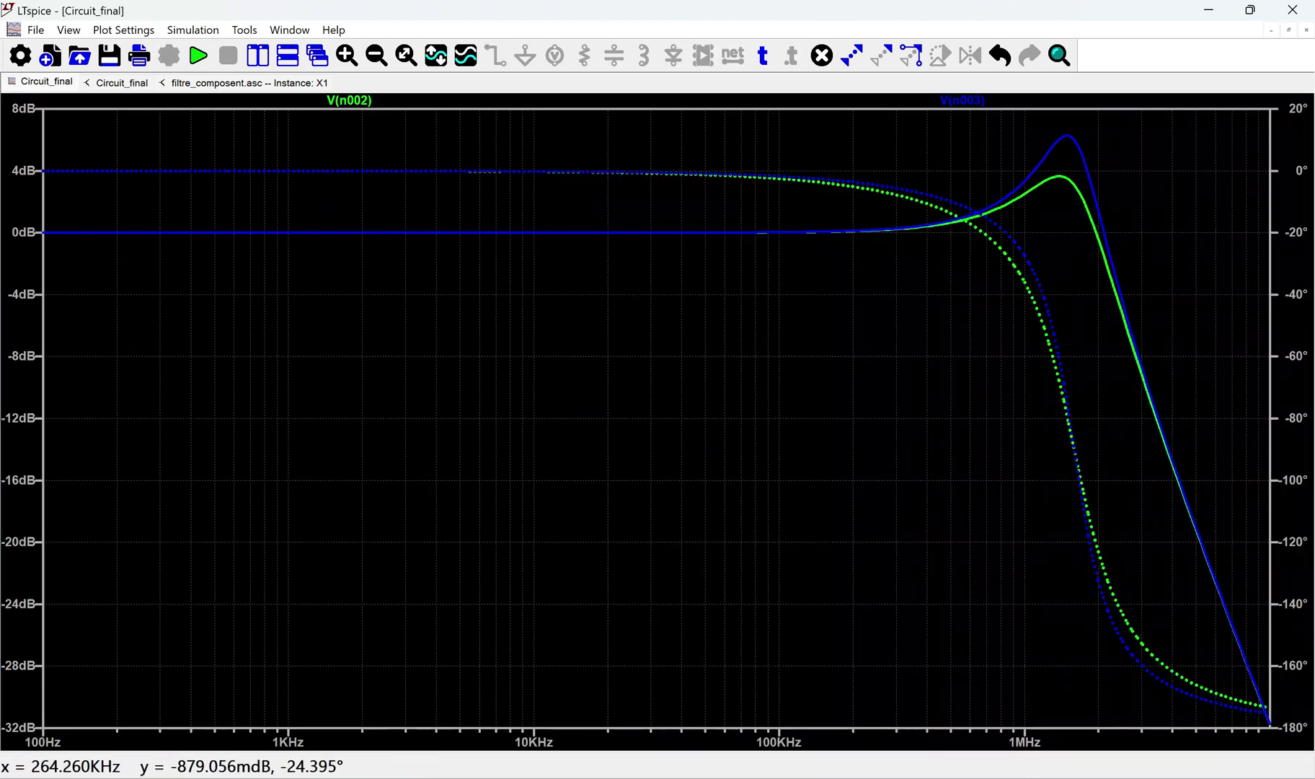